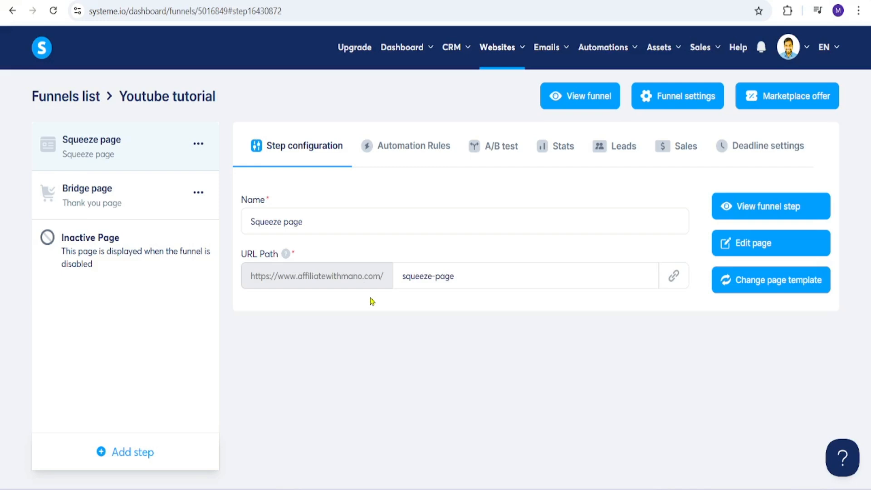
{"action": "left_click", "coordinate": [86, 96]}
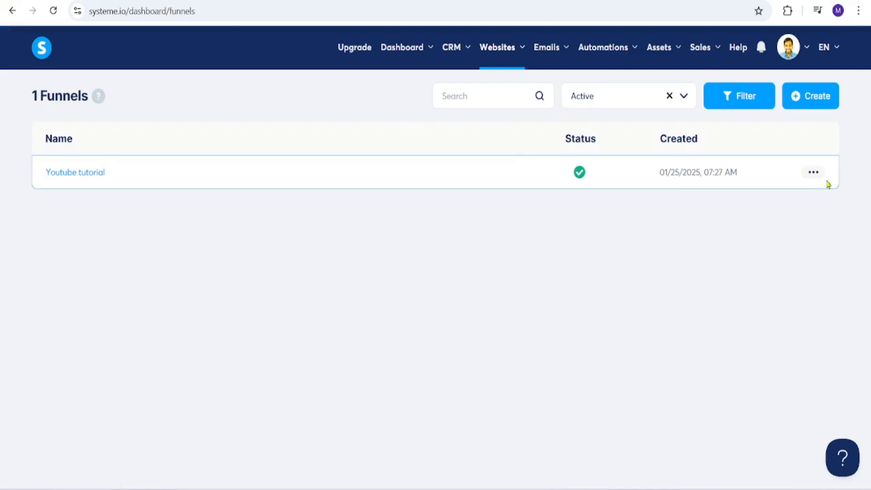
{"action": "left_click", "coordinate": [801, 102]}
{"action": "left_click", "coordinate": [344, 158]}
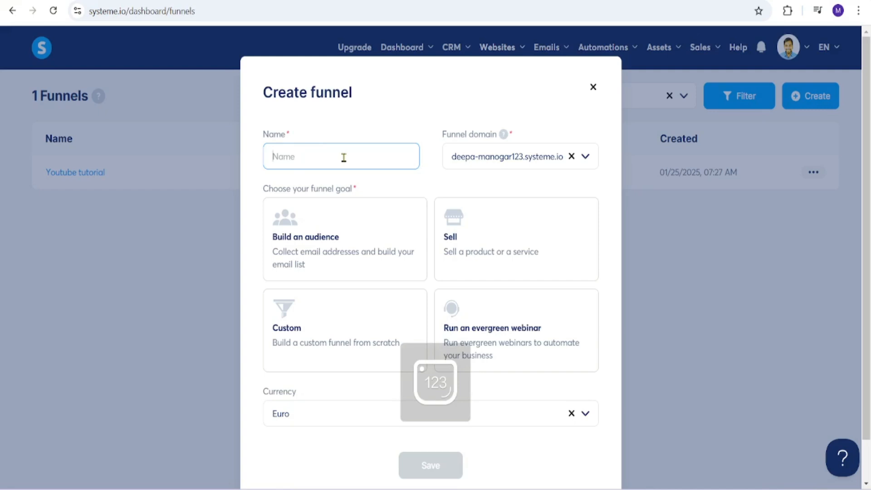
{"action": "type", "text": "Digital product"}
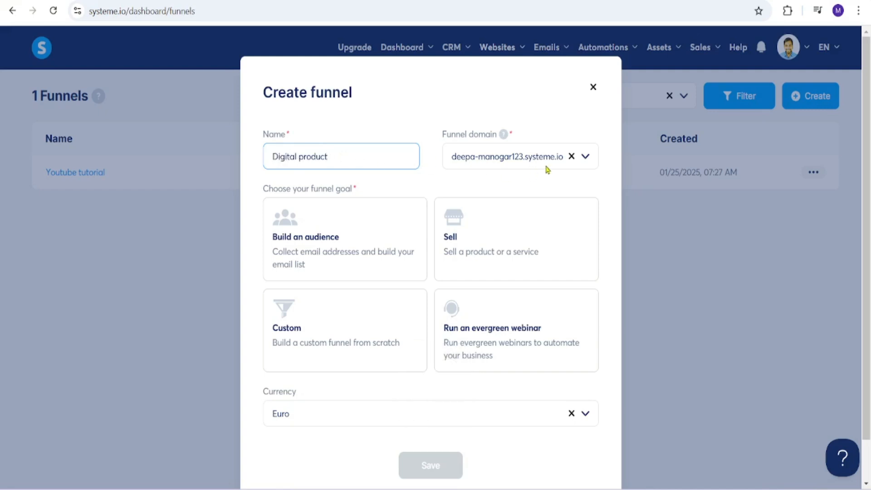
{"action": "left_click", "coordinate": [585, 159]}
{"action": "left_click", "coordinate": [538, 206]}
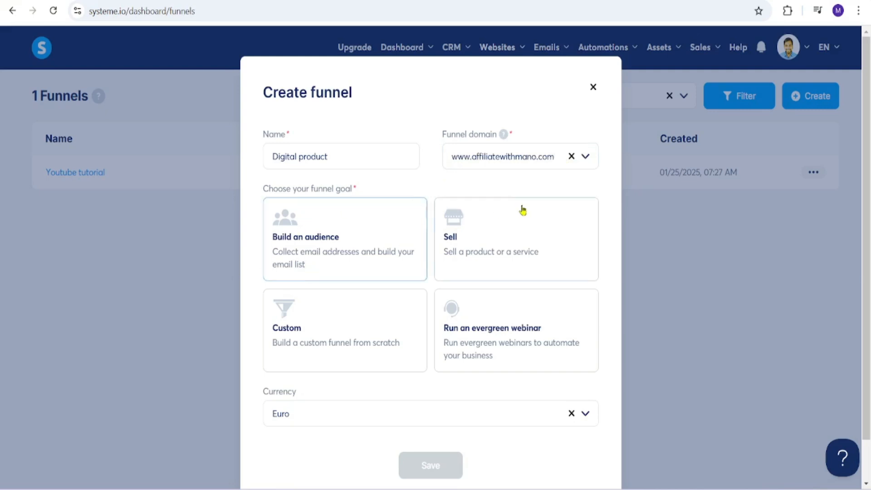
Set the new funnel's goal to Sell and its currency to U.S. Dollar, and save it
{"action": "left_click", "coordinate": [491, 254]}
{"action": "left_click", "coordinate": [582, 414]}
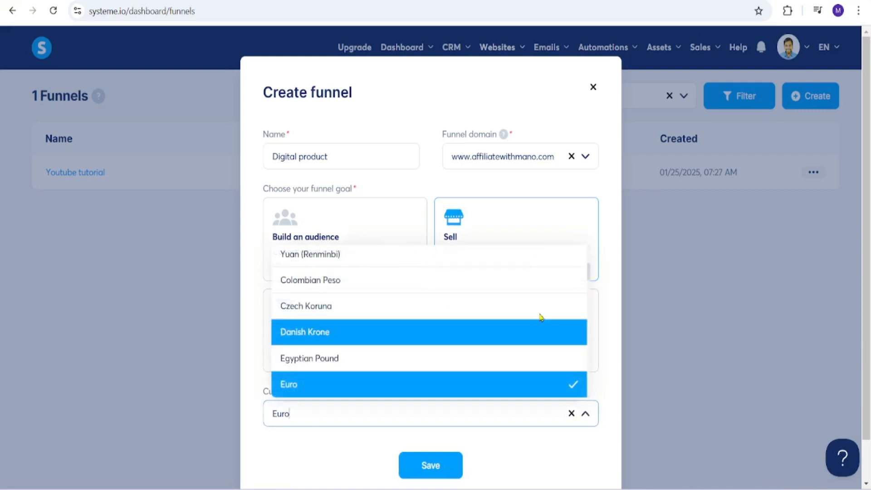
{"action": "left_click", "coordinate": [554, 389]}
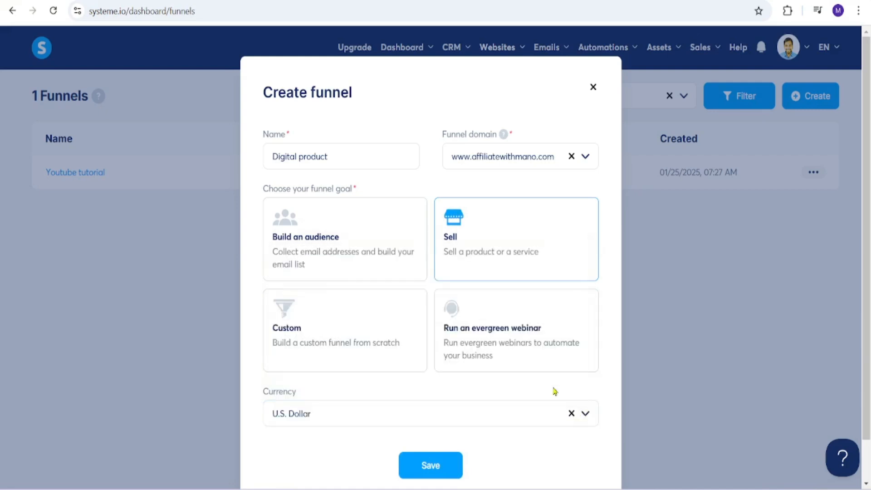
{"action": "left_click", "coordinate": [440, 471]}
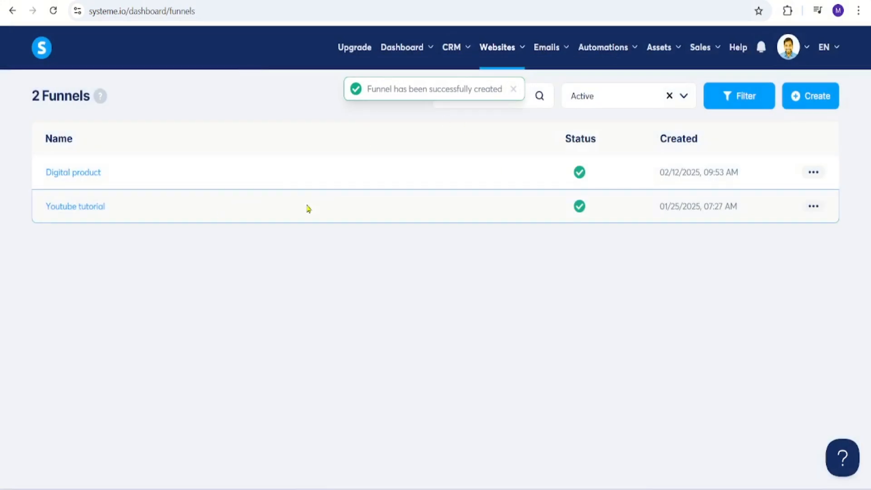
Open the Digital product funnel and add a step named "Sales page" of type Sales page
{"action": "left_click", "coordinate": [93, 176]}
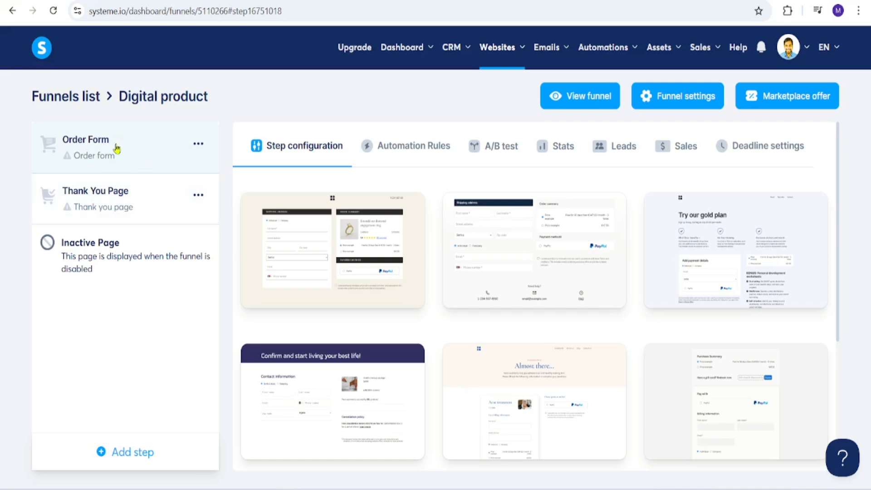
{"action": "left_click", "coordinate": [119, 457]}
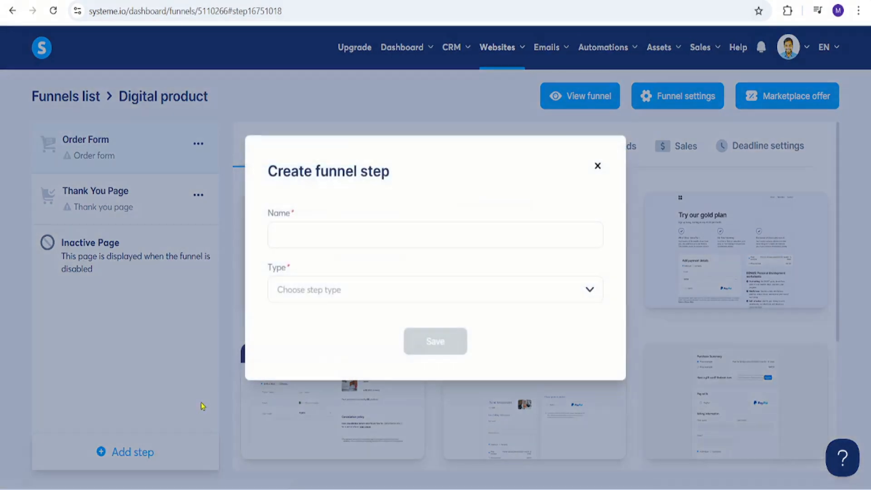
{"action": "left_click", "coordinate": [370, 234]}
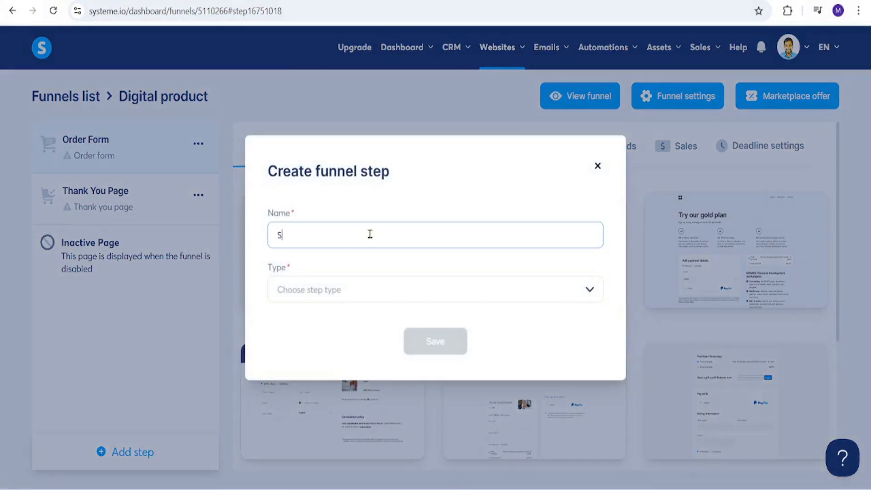
{"action": "type", "text": "Sales page"}
{"action": "left_click", "coordinate": [591, 290]}
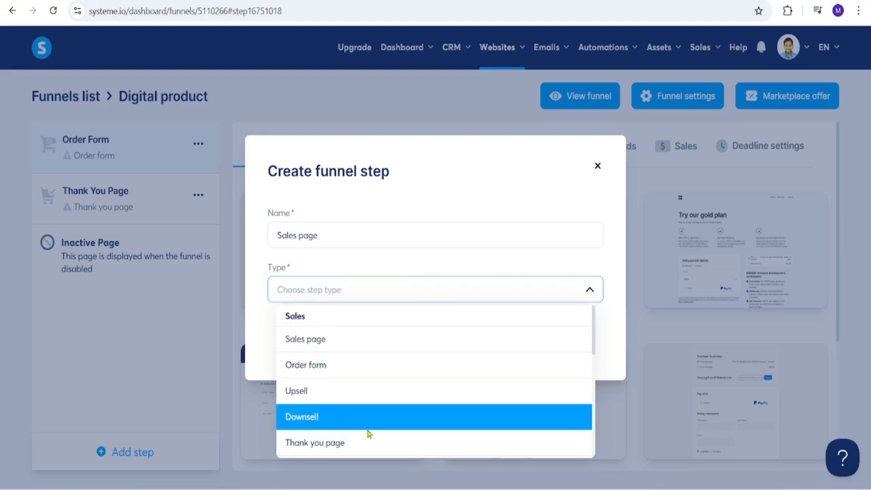
{"action": "left_click", "coordinate": [409, 345]}
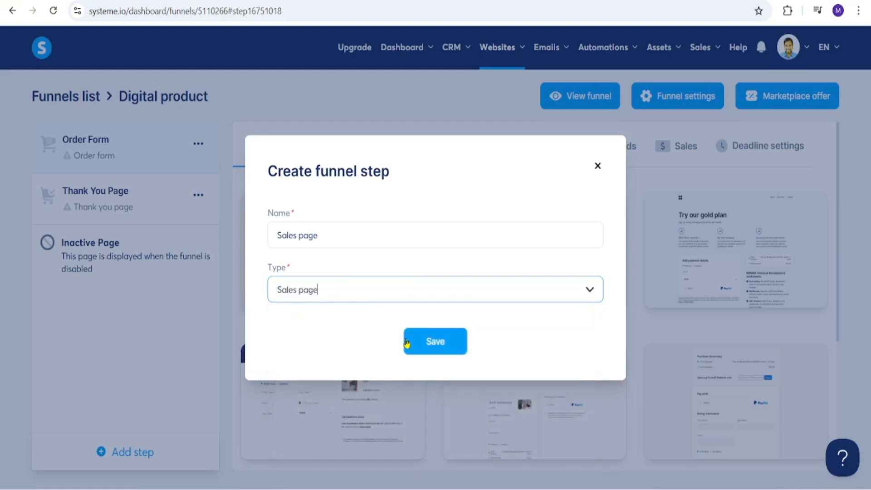
{"action": "left_click", "coordinate": [439, 344]}
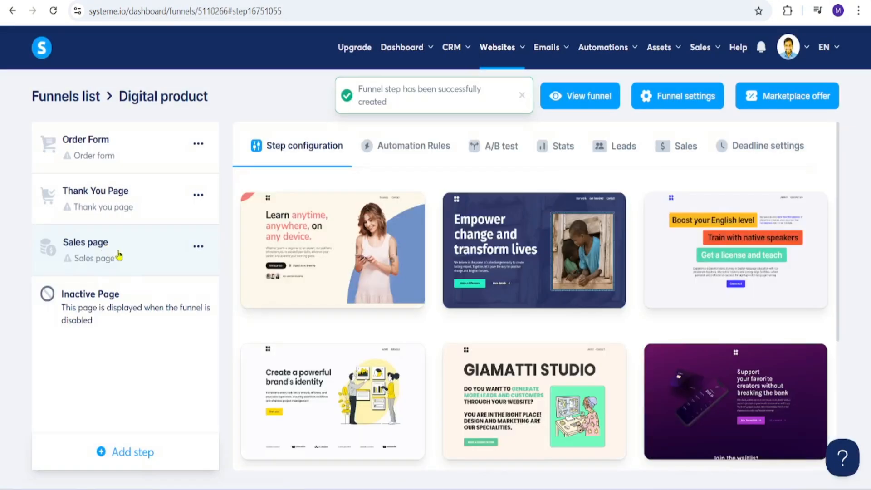
Move the Sales page step to the start of the funnel and apply the "Create a powerful brand's identity" template to it
{"action": "left_click_drag", "start_coordinate": [116, 253], "coordinate": [117, 141]}
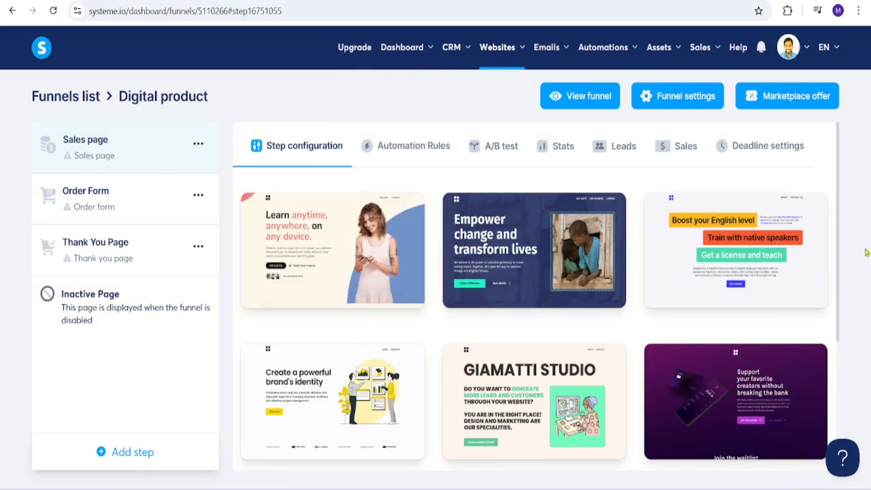
{"action": "scroll", "coordinate": [534, 227], "scroll_direction": "down", "scroll_amount": 4}
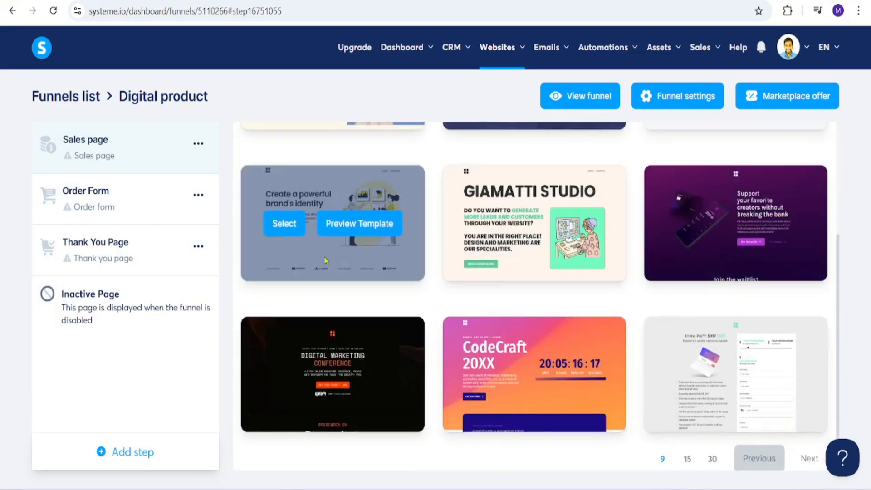
{"action": "left_click", "coordinate": [285, 225]}
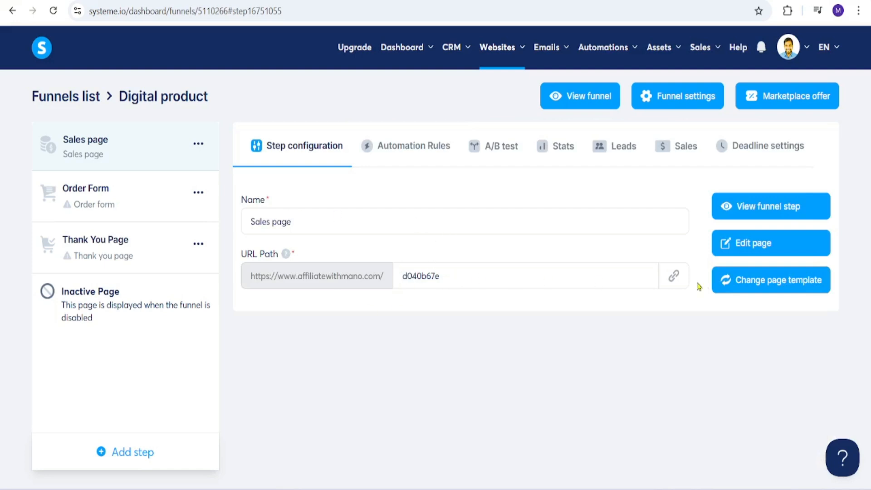
Set the Sales page's URL path to "salespage"
{"action": "triple_click", "coordinate": [477, 278]}
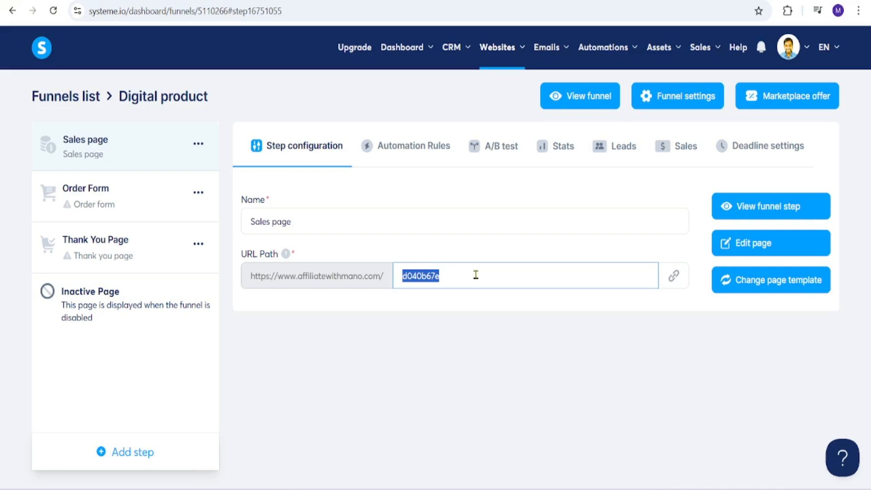
{"action": "type", "text": "s p"}
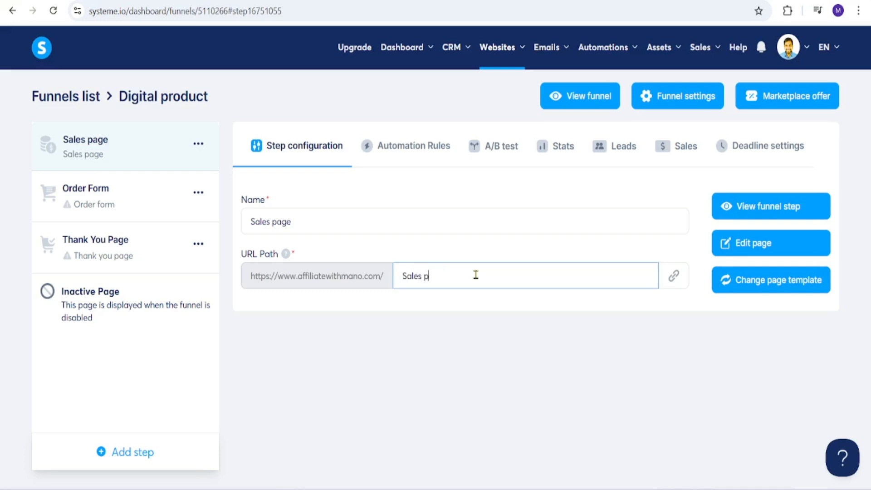
{"action": "type", "text": "ales page"}
Edit the Sales page so that the Start now button beside the email field at the page's end leads to the Next step URL
{"action": "left_click", "coordinate": [753, 247]}
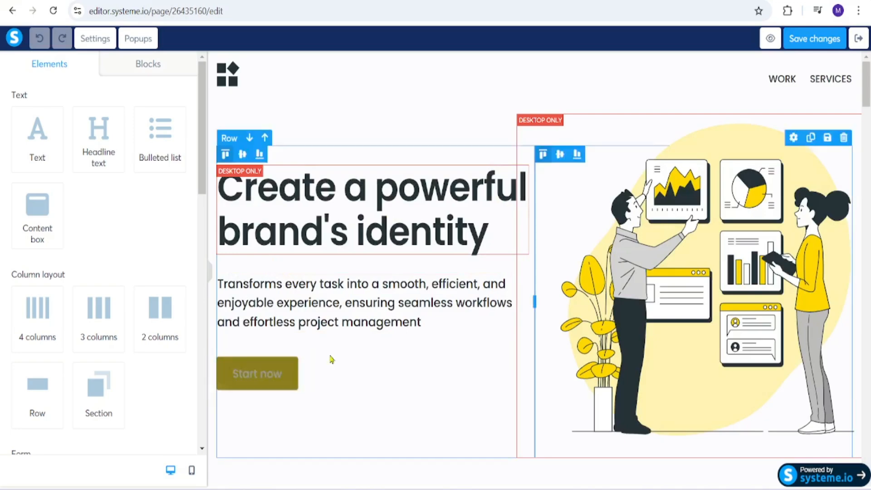
{"action": "left_click_drag", "start_coordinate": [867, 77], "coordinate": [868, 444]}
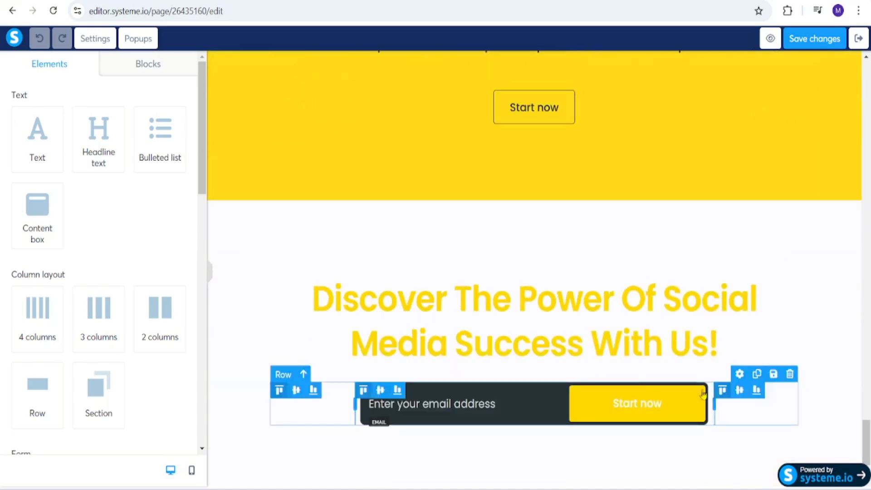
{"action": "left_click", "coordinate": [633, 407]}
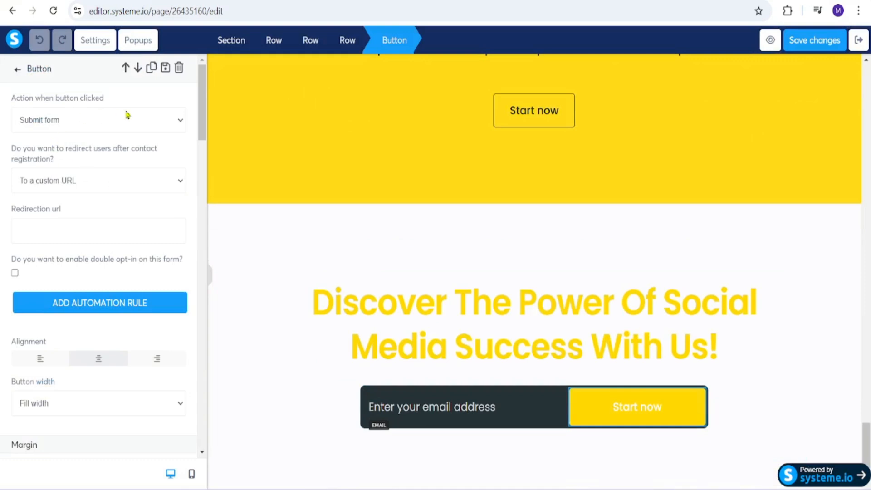
{"action": "left_click", "coordinate": [170, 119]}
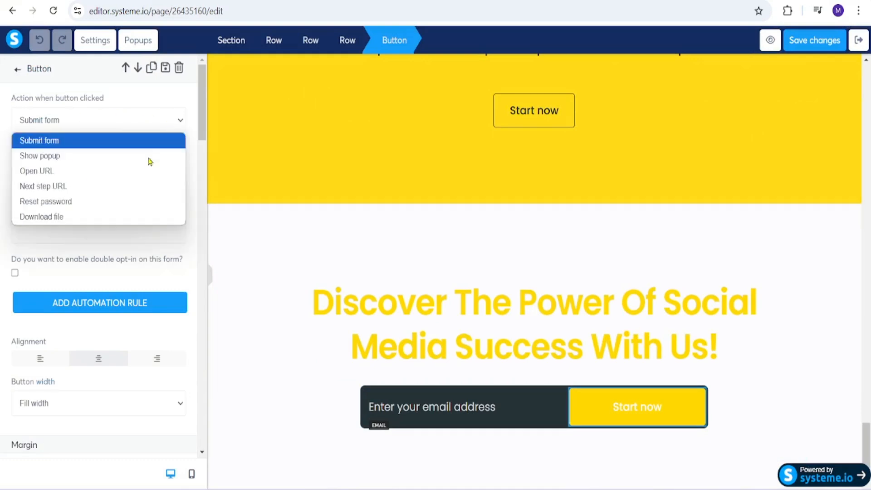
{"action": "left_click", "coordinate": [73, 190]}
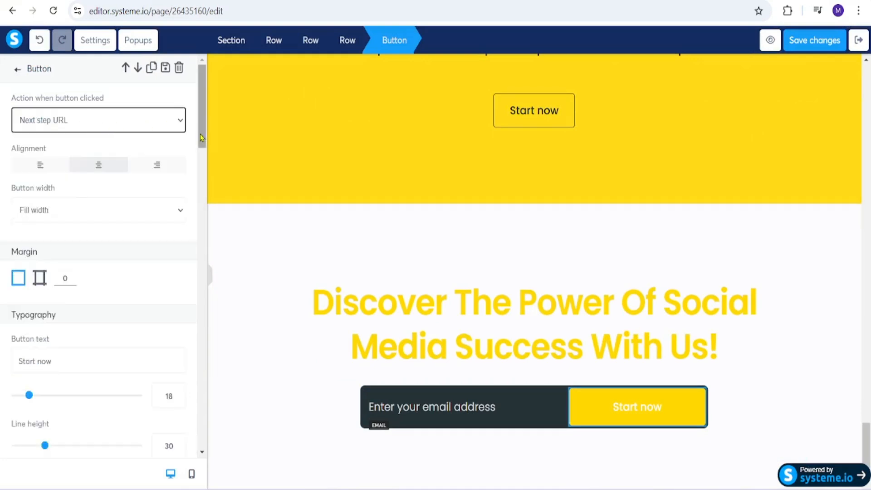
Set the action of the Start now button under the "Create a powerful brand's identity" headline to Next step URL
{"action": "left_click", "coordinate": [866, 445]}
{"action": "left_click_drag", "start_coordinate": [866, 414], "coordinate": [866, 72]}
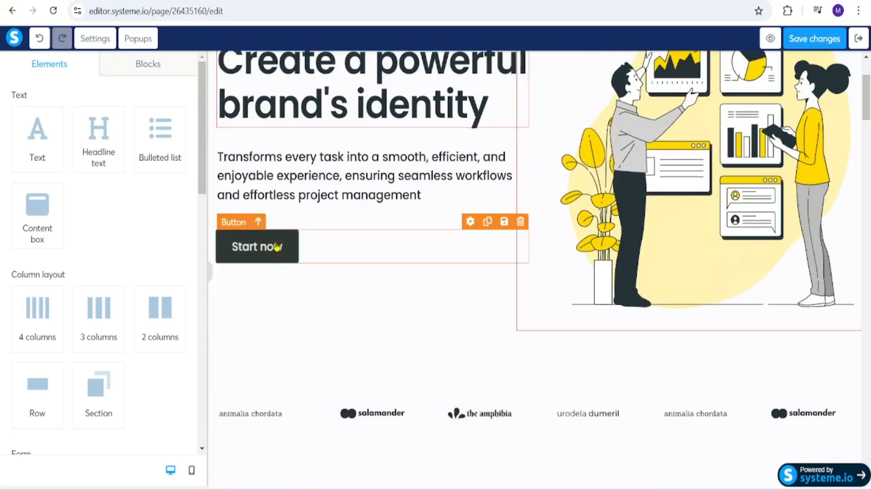
{"action": "left_click", "coordinate": [268, 247]}
{"action": "left_click", "coordinate": [163, 119]}
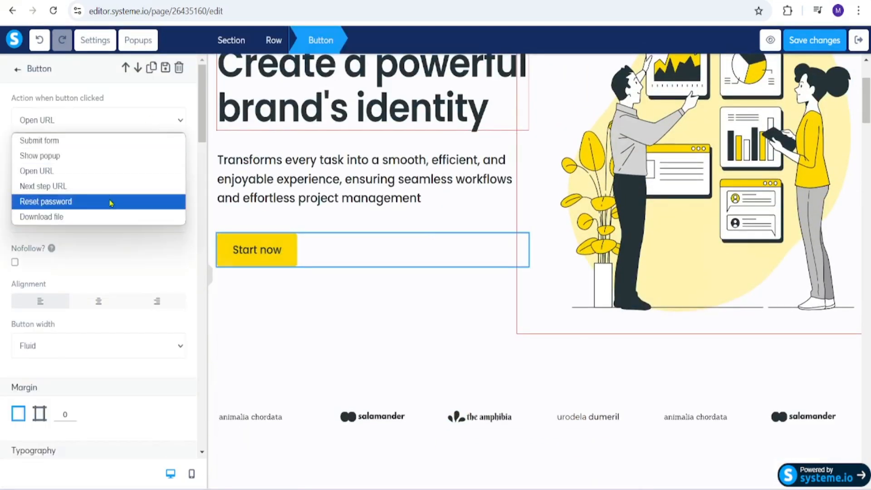
{"action": "left_click", "coordinate": [112, 187]}
Save the sales page changes and exit the editor to the funnel's steps
{"action": "left_click_drag", "start_coordinate": [867, 101], "coordinate": [866, 101]}
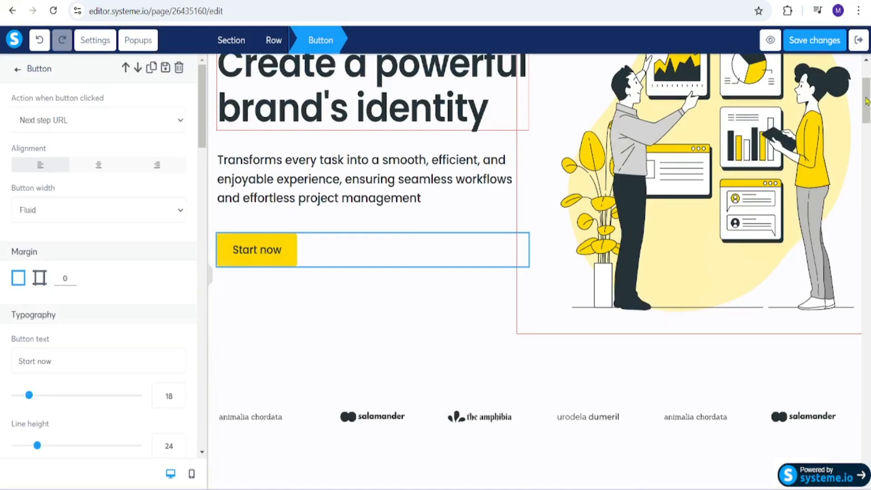
{"action": "left_click_drag", "start_coordinate": [865, 172], "coordinate": [864, 105]}
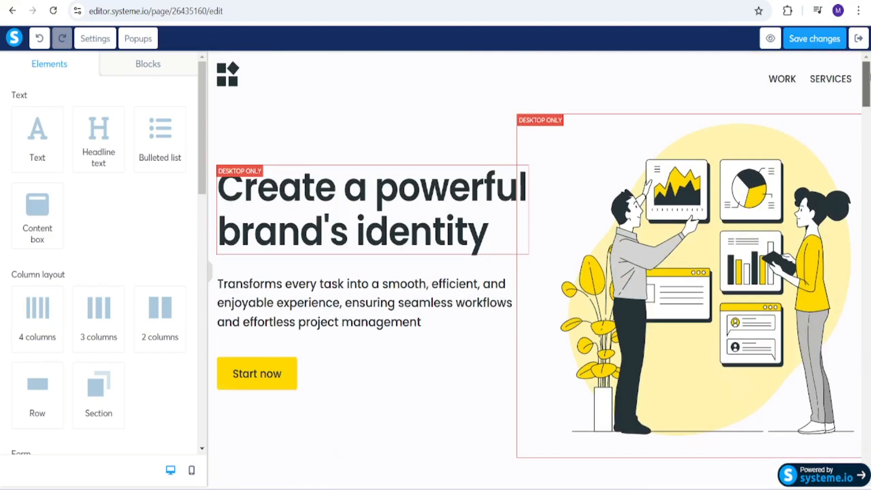
{"action": "left_click", "coordinate": [830, 39]}
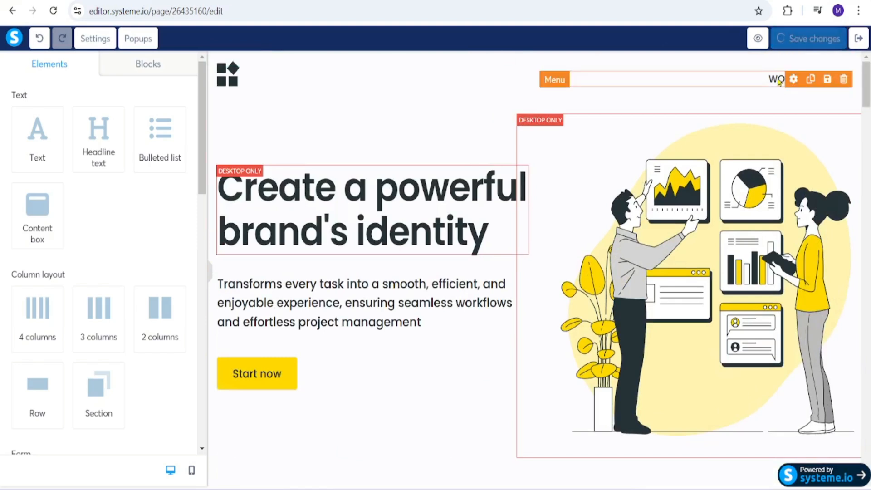
{"action": "left_click", "coordinate": [859, 40]}
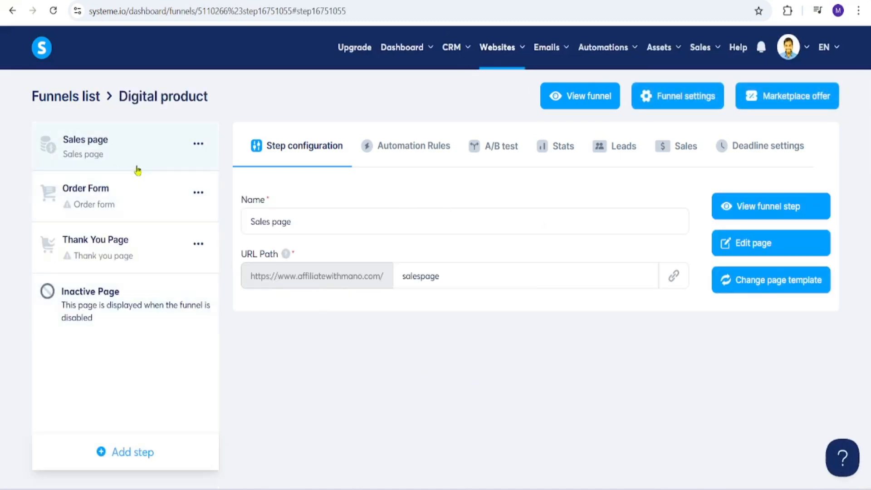
Open the Order Form step and apply an order form page template to it
{"action": "left_click", "coordinate": [132, 209]}
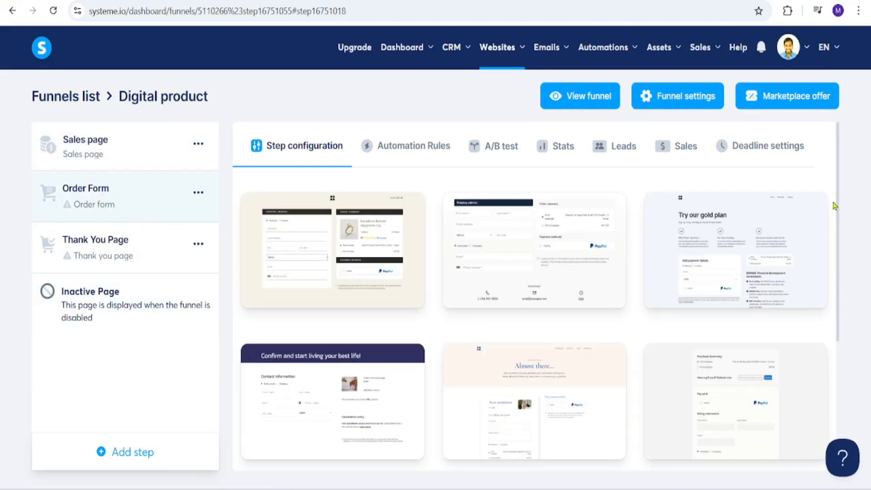
{"action": "mouse_move", "coordinate": [838, 204]}
{"action": "left_mouse_down"}
{"action": "mouse_move", "coordinate": [839, 347]}
{"action": "mouse_move", "coordinate": [838, 203]}
{"action": "left_mouse_up"}
{"action": "mouse_move", "coordinate": [380, 303]}
{"action": "left_click", "coordinate": [281, 252]}
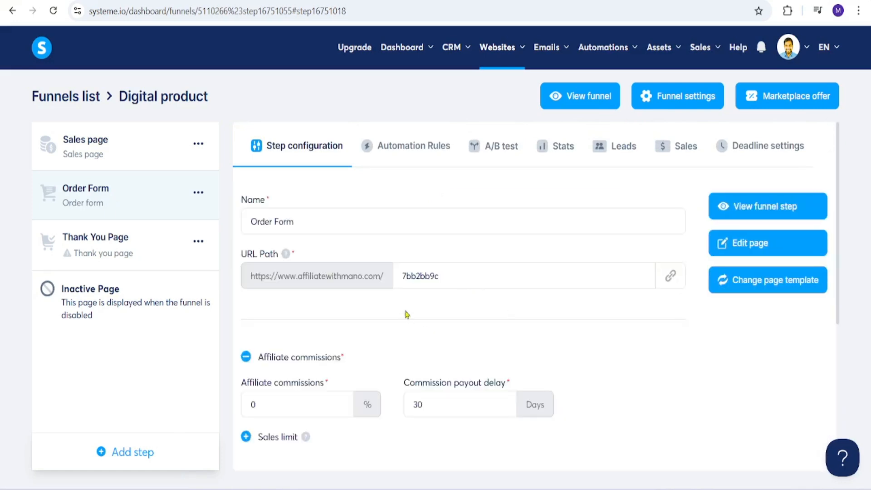
Replace the Order Form's generated URL path with a readable one and choose Digital product as the offer type
{"action": "double_click", "coordinate": [442, 283]}
{"action": "type", "text": "order"}
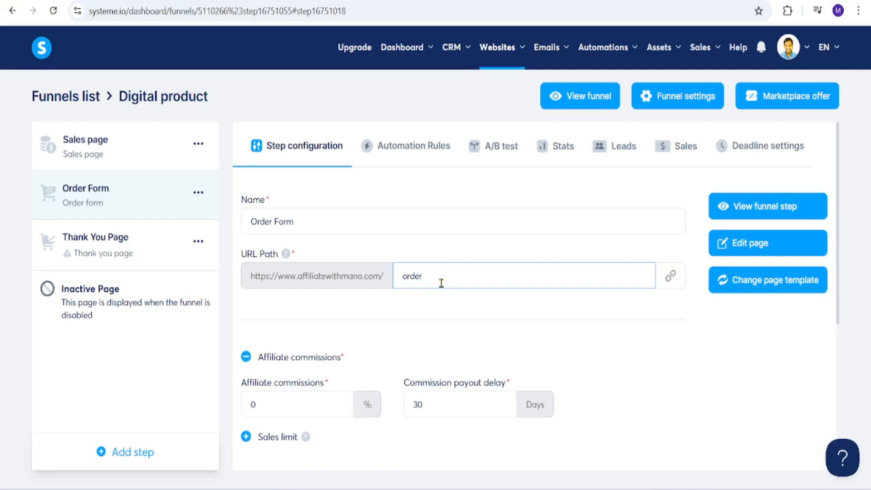
{"action": "scroll", "coordinate": [832, 296], "scroll_direction": "down", "scroll_amount": 5}
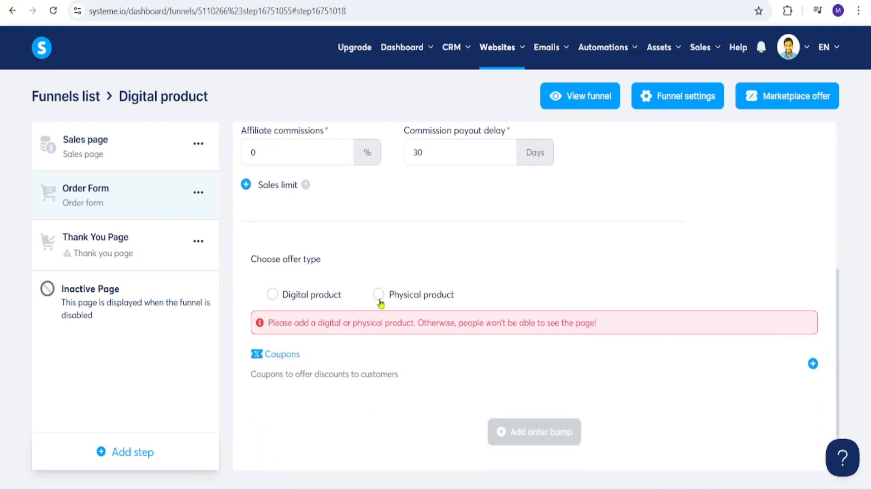
{"action": "left_click", "coordinate": [274, 295]}
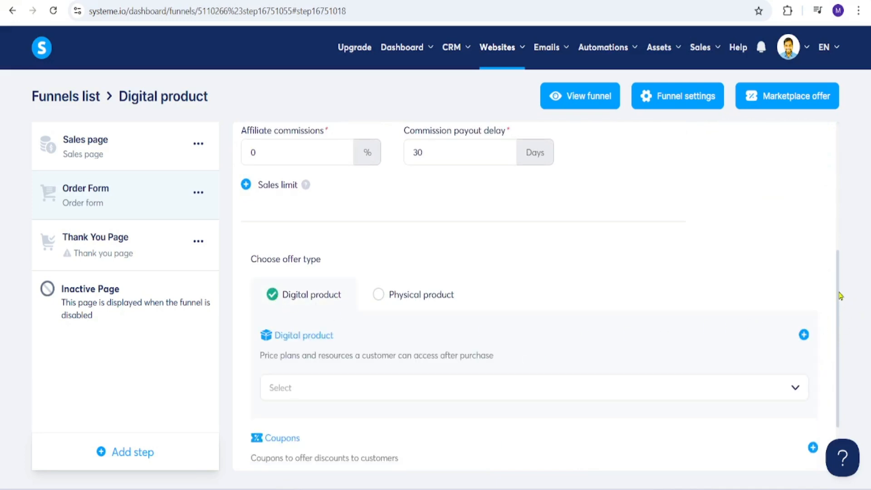
Check the list of available digital products for the Order Form's offer
{"action": "left_click_drag", "start_coordinate": [836, 311], "coordinate": [832, 322]}
{"action": "left_click", "coordinate": [393, 359]}
{"action": "left_click", "coordinate": [794, 389]}
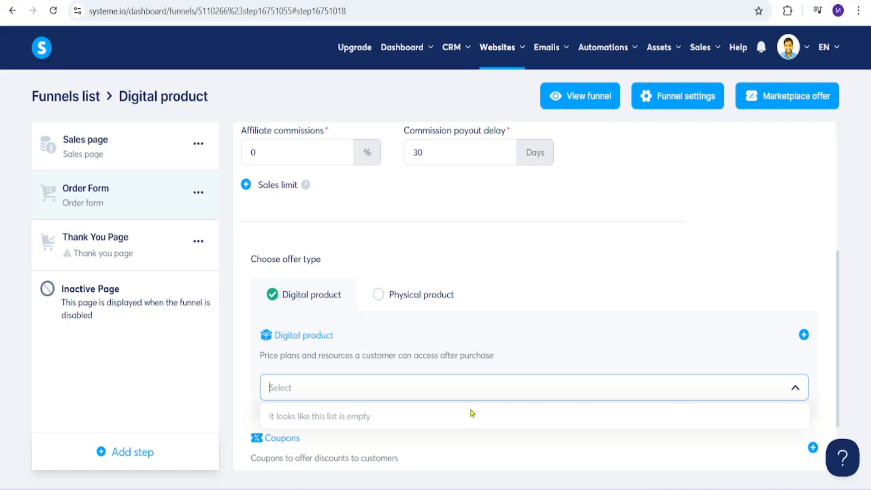
{"action": "scroll", "coordinate": [717, 336], "scroll_direction": "down", "scroll_amount": 2}
{"action": "left_click", "coordinate": [730, 313]}
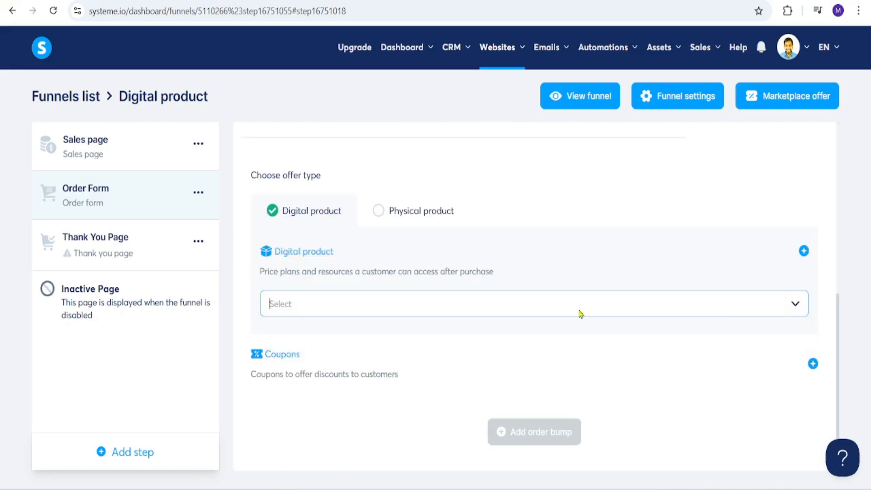
{"action": "left_click", "coordinate": [580, 314]}
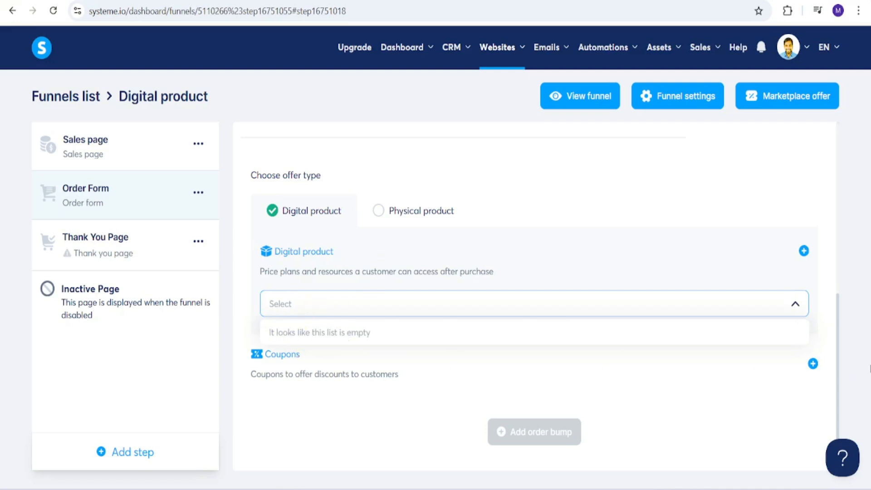
Open the order form page in the editor, inspect the Proceed payment button's settings, and save the page
{"action": "scroll", "coordinate": [837, 369], "scroll_direction": "up", "scroll_amount": 1}
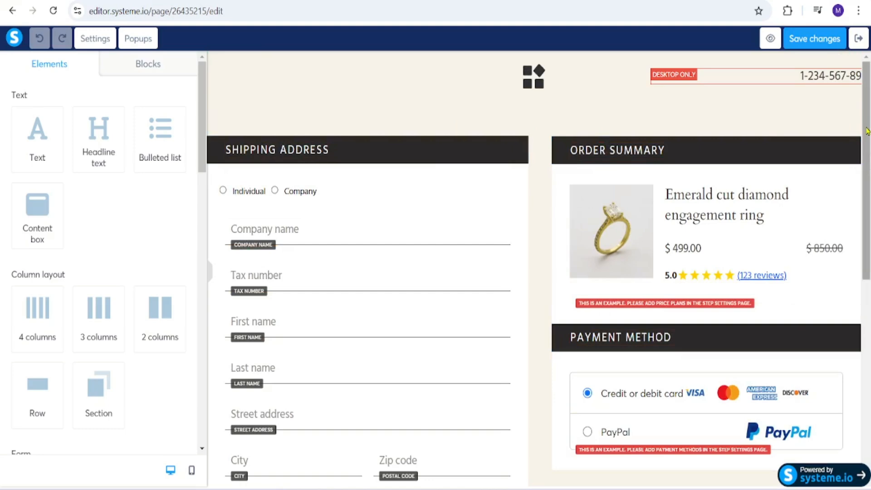
{"action": "scroll", "coordinate": [866, 131], "scroll_direction": "down", "scroll_amount": 5}
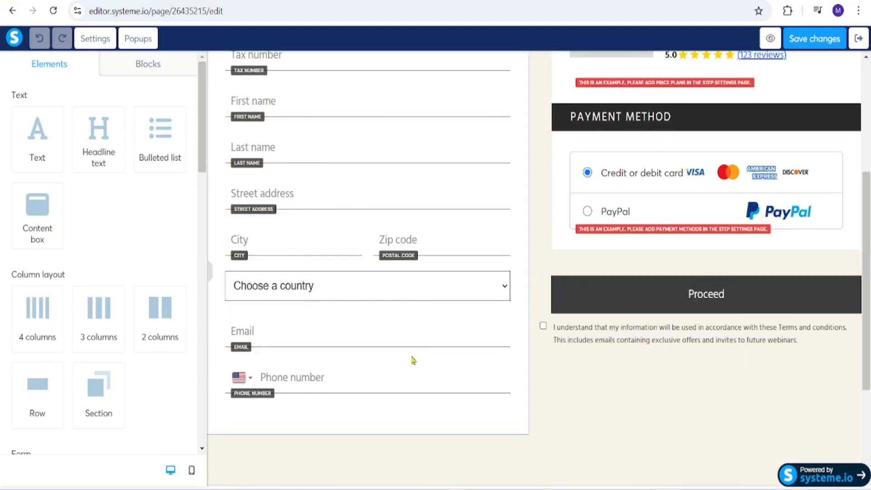
{"action": "left_click", "coordinate": [690, 294]}
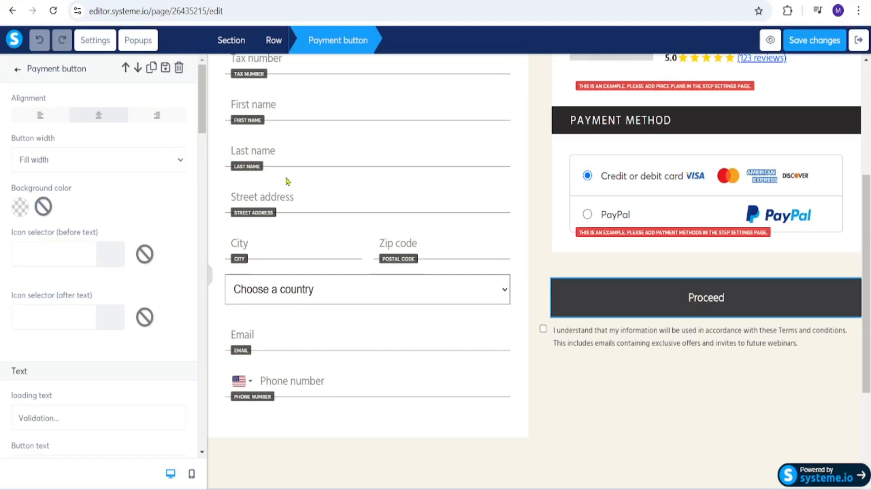
{"action": "scroll", "coordinate": [869, 316], "scroll_direction": "up", "scroll_amount": 1}
{"action": "left_click", "coordinate": [797, 40]}
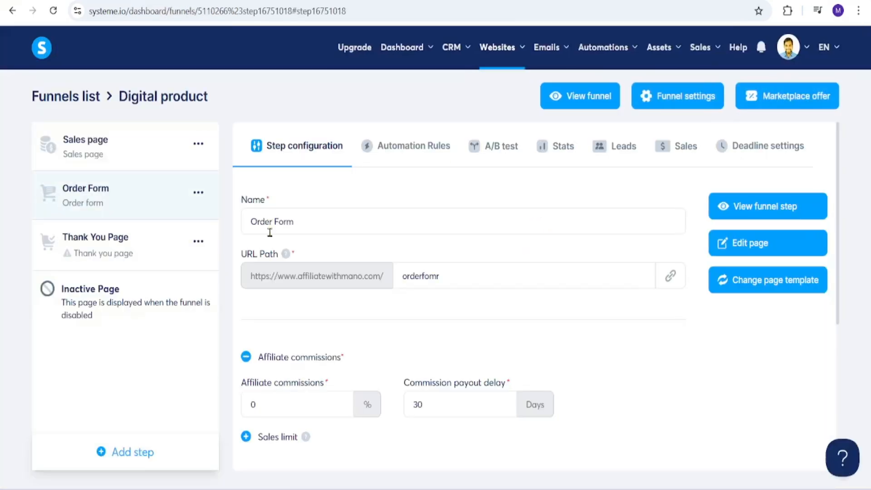
Add an Upsell step named "upsell 1" to the funnel and place it between the Order Form and the Thank You Page
{"action": "left_click", "coordinate": [116, 452]}
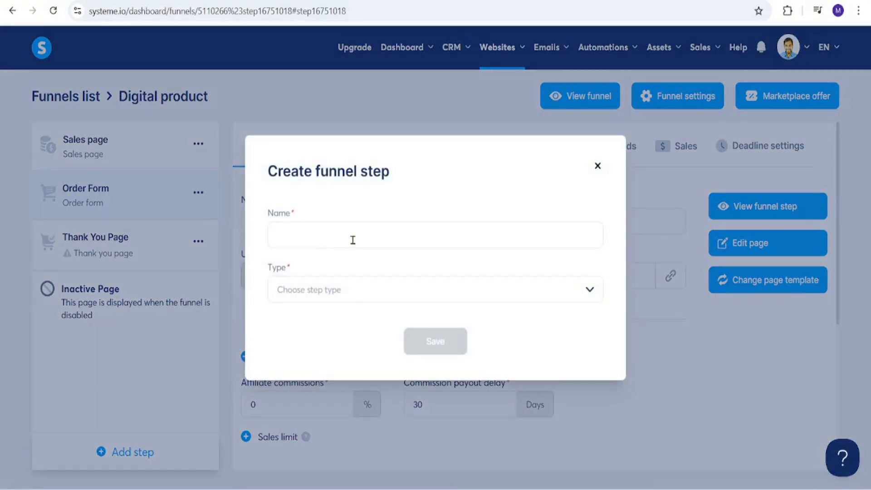
{"action": "left_click", "coordinate": [354, 238]}
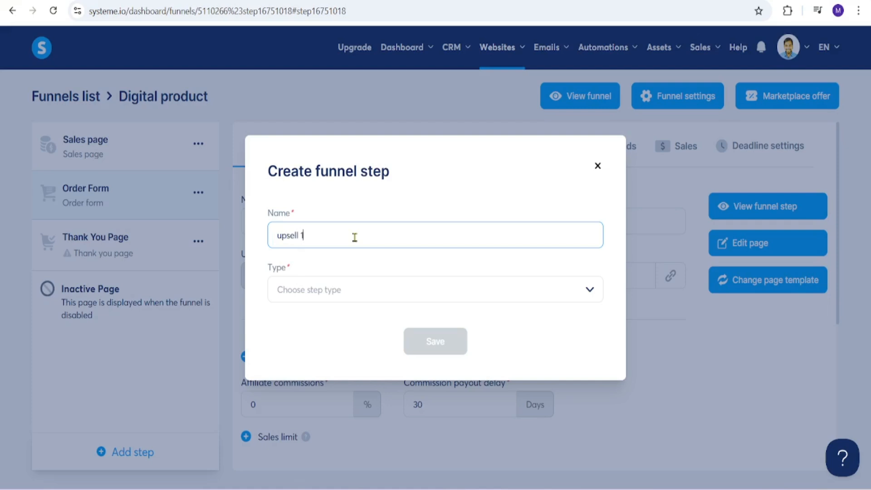
{"action": "left_click", "coordinate": [484, 300]}
{"action": "left_click", "coordinate": [399, 389]}
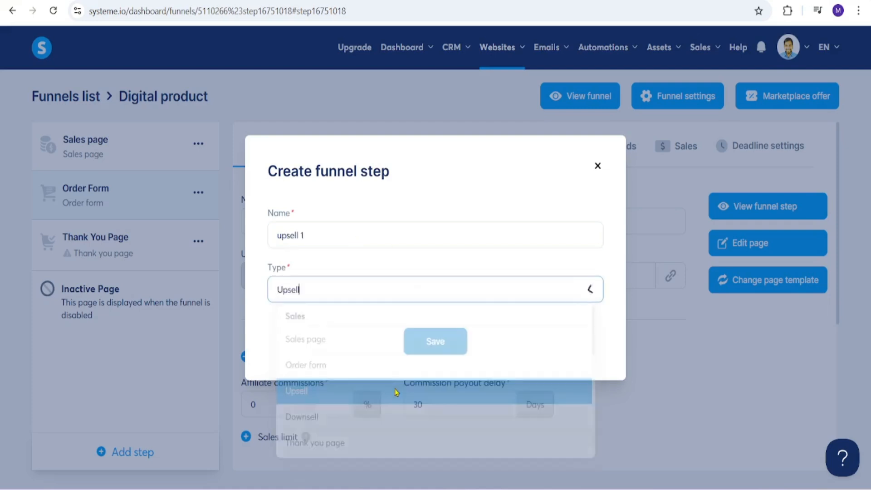
{"action": "left_click", "coordinate": [417, 340]}
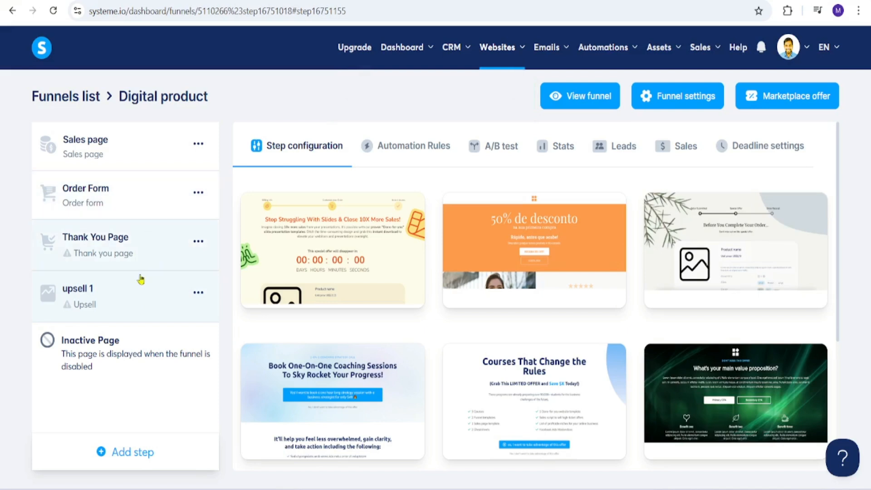
{"action": "left_click_drag", "start_coordinate": [134, 299], "coordinate": [136, 245]}
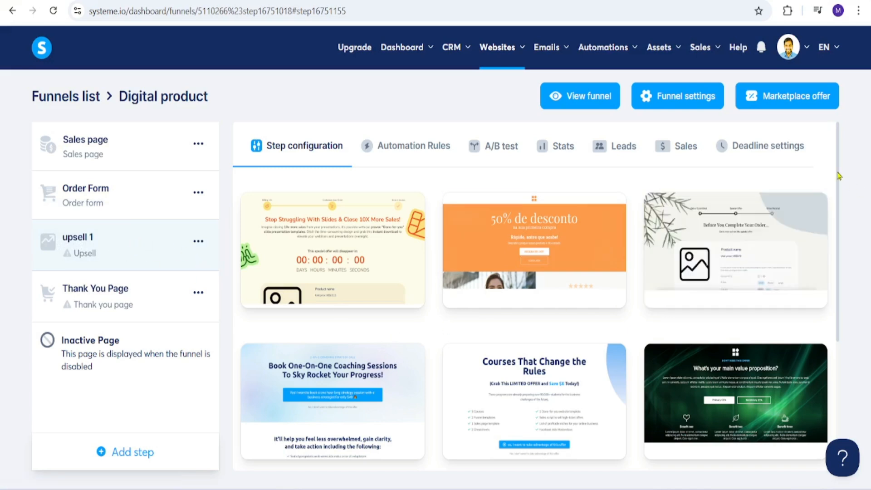
Apply the "Book One-On-One Coaching Sessions To Sky Rocket Your Progress!" page template to the upsell 1 step
{"action": "left_click_drag", "start_coordinate": [839, 176], "coordinate": [832, 323]}
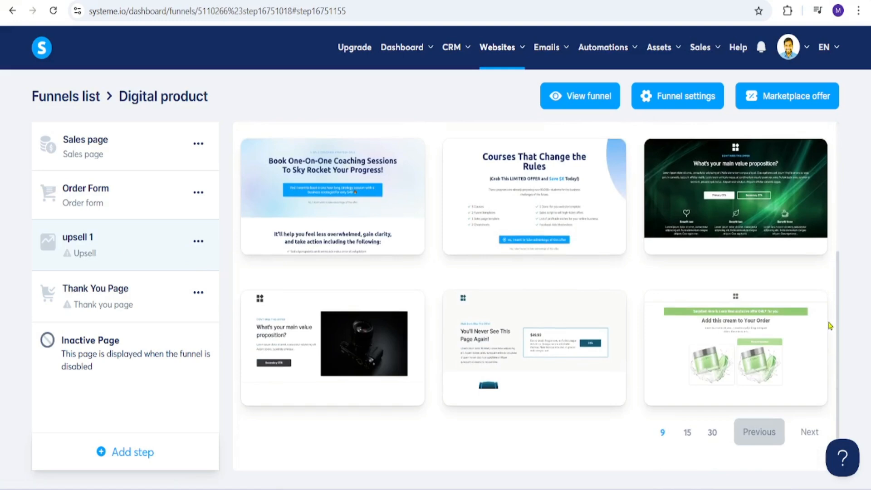
{"action": "left_click_drag", "start_coordinate": [830, 288], "coordinate": [830, 175]}
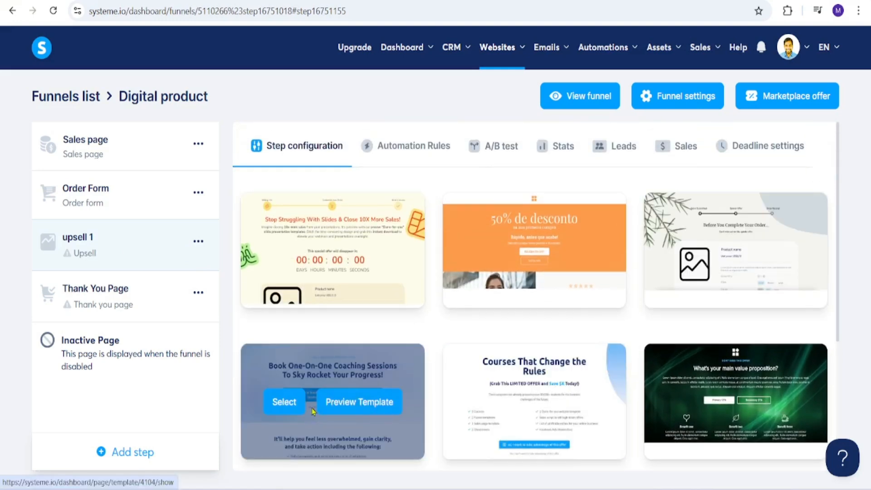
{"action": "left_click", "coordinate": [297, 403]}
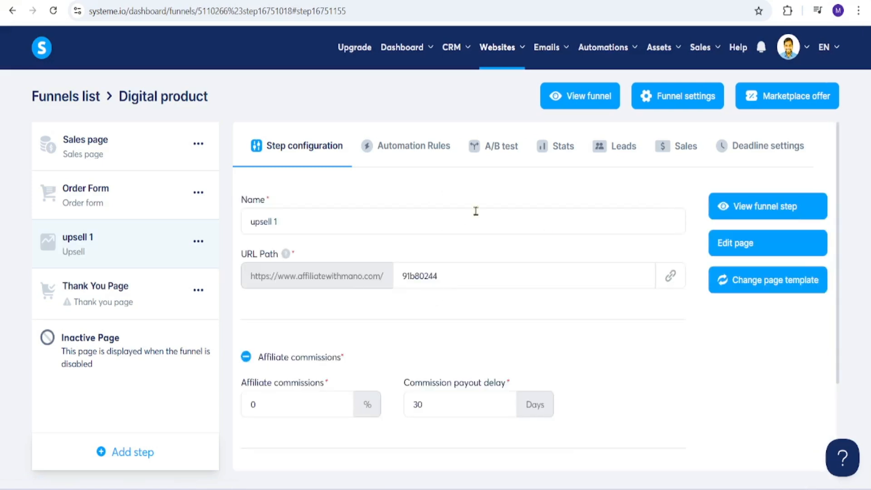
Set the upsell step's URL path to upsell1 and choose Digital product as its offer type
{"action": "double_click", "coordinate": [539, 272]}
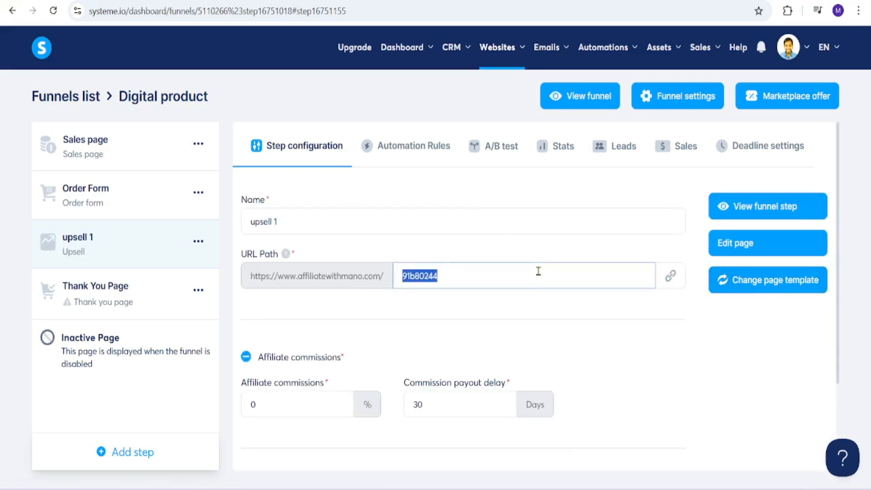
{"action": "type", "text": "upsell1"}
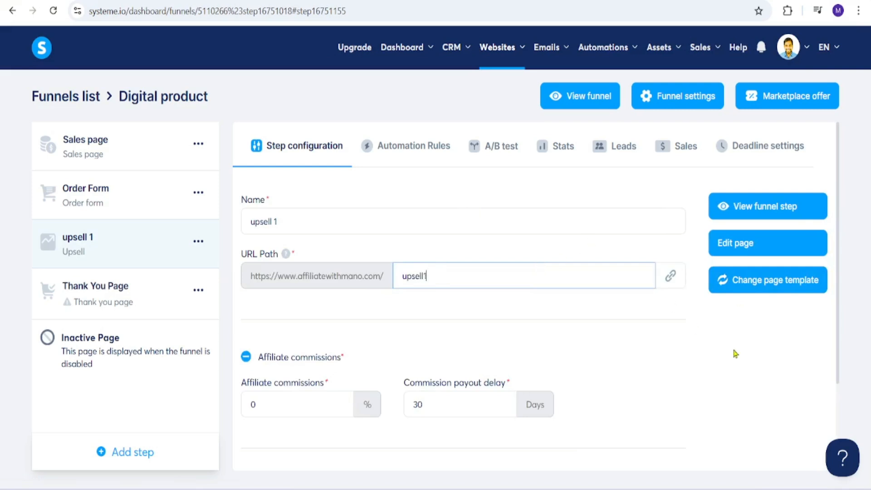
{"action": "scroll", "coordinate": [837, 274], "scroll_direction": "down", "scroll_amount": 1}
{"action": "left_click_drag", "start_coordinate": [838, 274], "coordinate": [837, 364]}
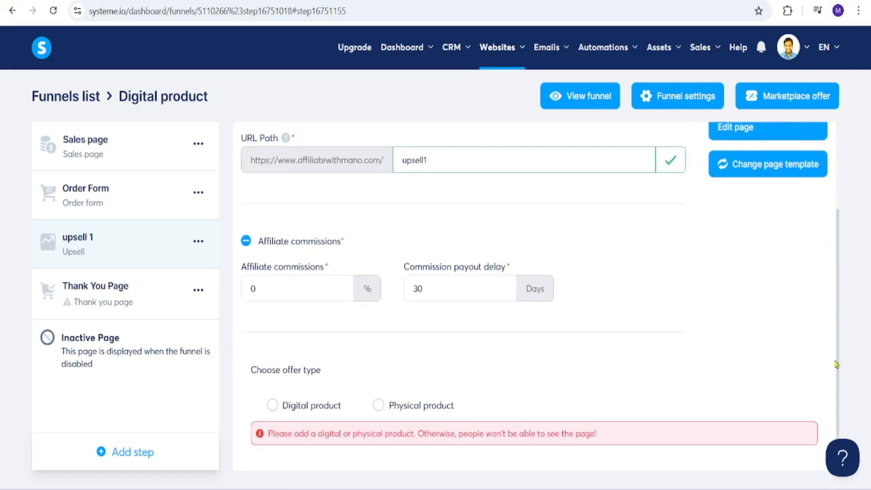
{"action": "left_click", "coordinate": [272, 406]}
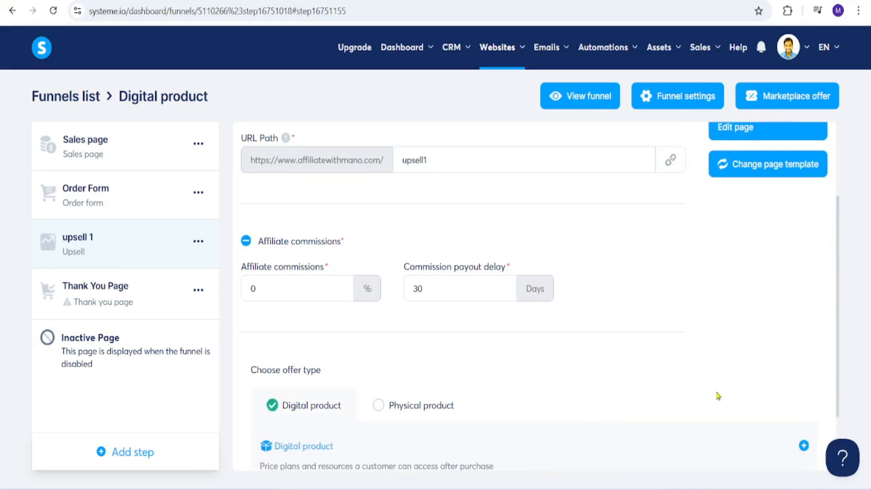
{"action": "left_click", "coordinate": [118, 454]}
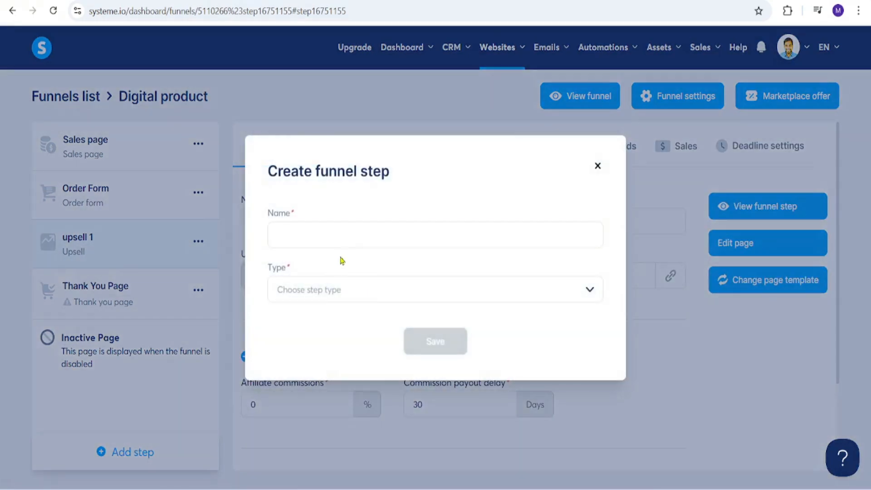
{"action": "left_click", "coordinate": [346, 238]}
{"action": "type", "text": "downsell1"}
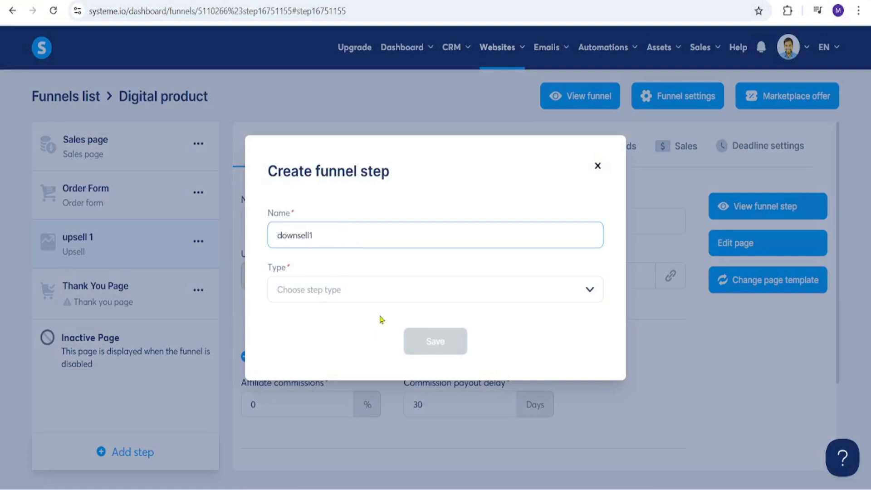
{"action": "left_click", "coordinate": [389, 298]}
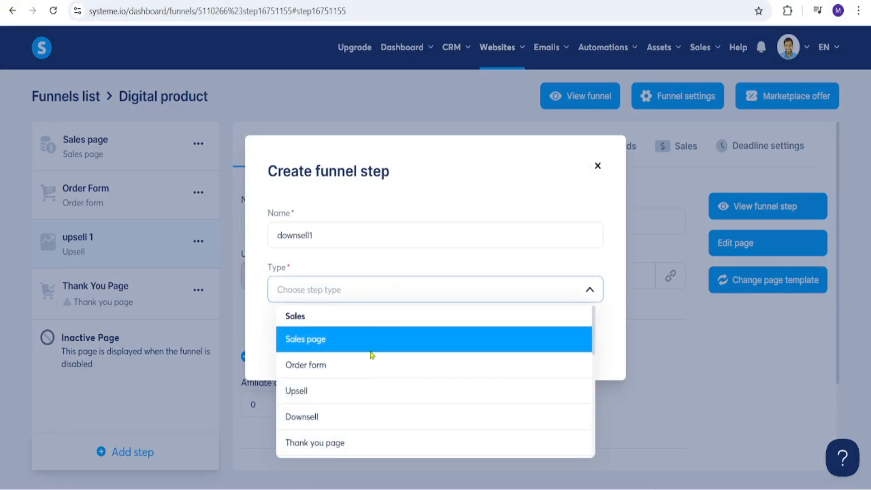
{"action": "left_click", "coordinate": [360, 415]}
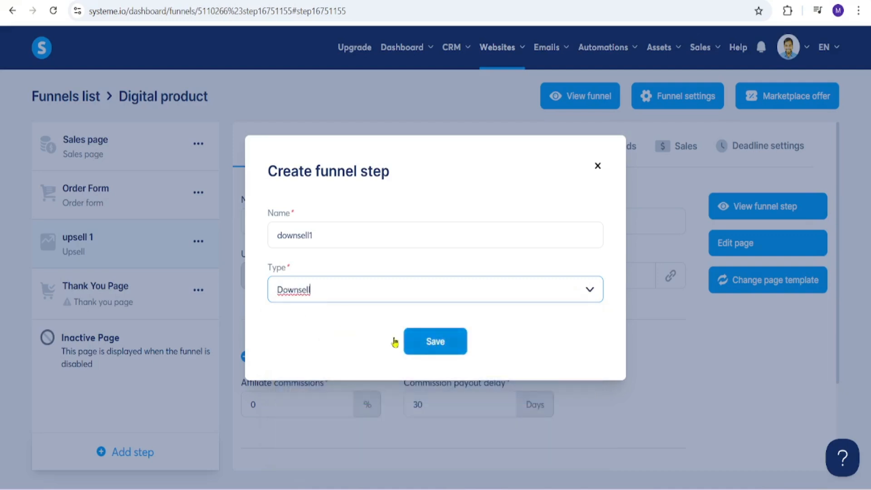
{"action": "left_click", "coordinate": [598, 166]}
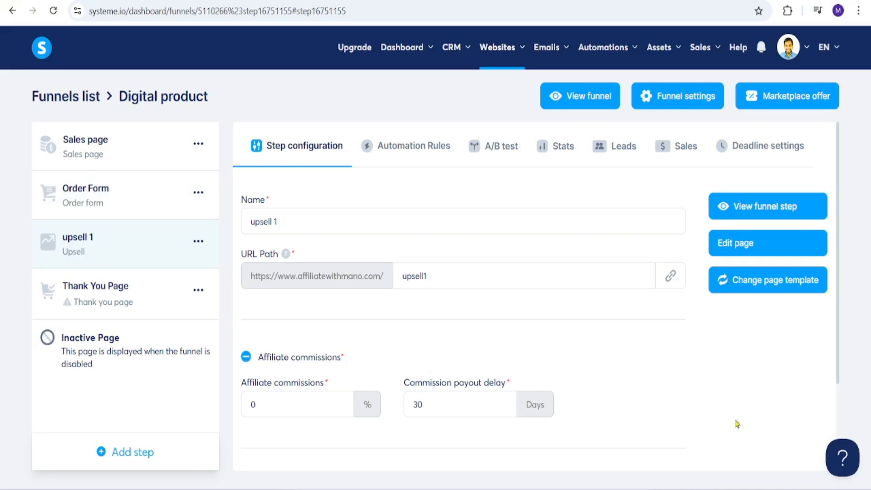
Review the upsell step's automation rules, stats, leads, sales and deadline settings
{"action": "left_click", "coordinate": [397, 146]}
{"action": "left_click", "coordinate": [562, 147]}
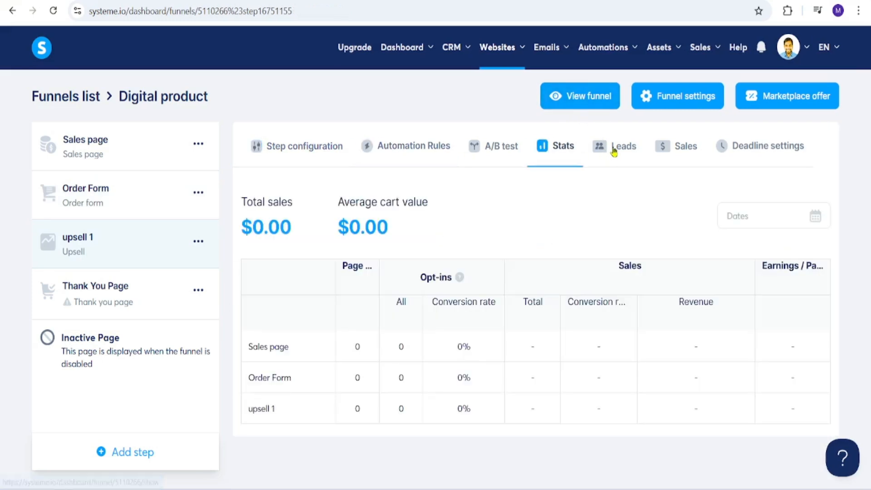
{"action": "left_click", "coordinate": [614, 151]}
{"action": "left_click", "coordinate": [692, 153]}
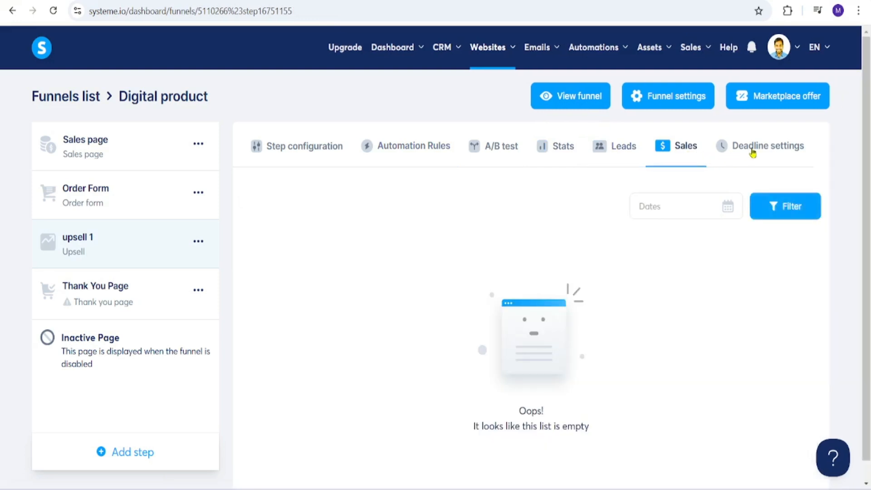
{"action": "left_click", "coordinate": [753, 153]}
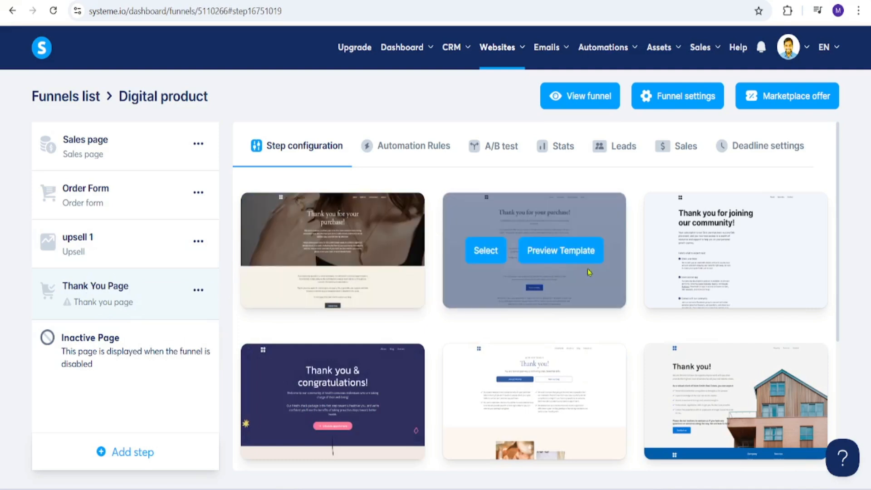
Apply the "Thank you & congratulations!" template to the Thank You Page and set its URL path to thankyou
{"action": "left_click_drag", "start_coordinate": [837, 164], "coordinate": [847, 179]}
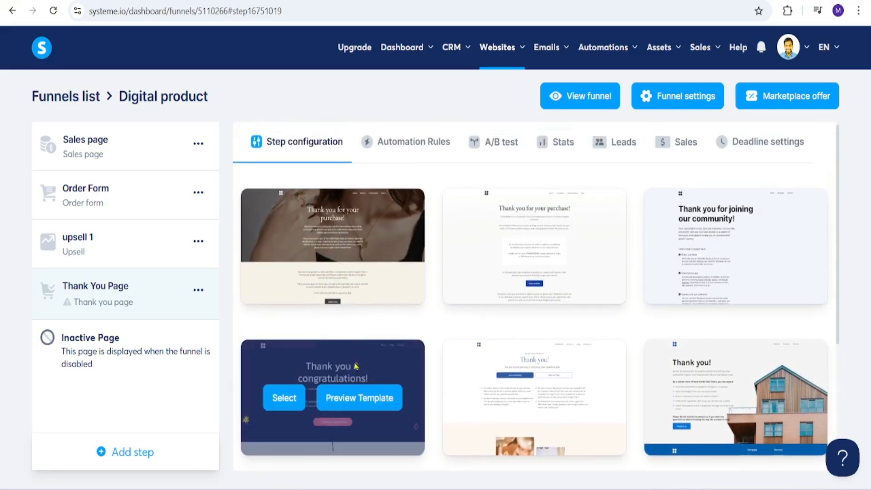
{"action": "left_click", "coordinate": [285, 398]}
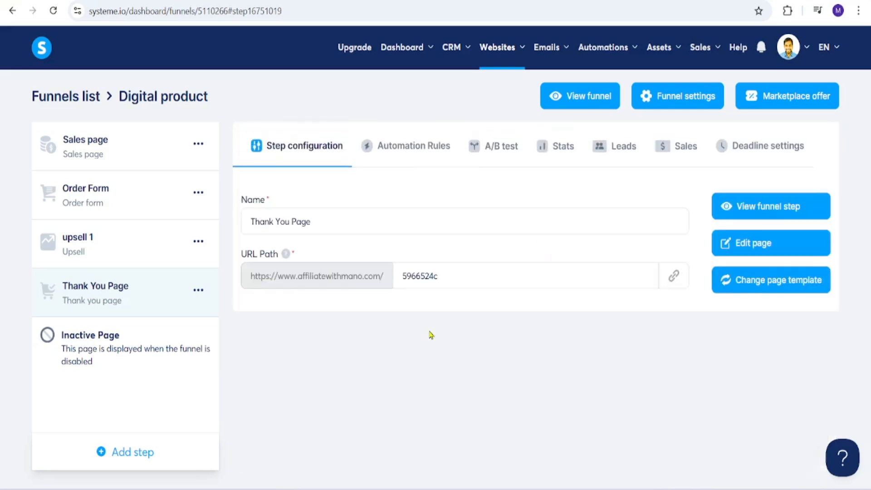
{"action": "left_click", "coordinate": [450, 277]}
{"action": "key", "text": "ctrl+a"}
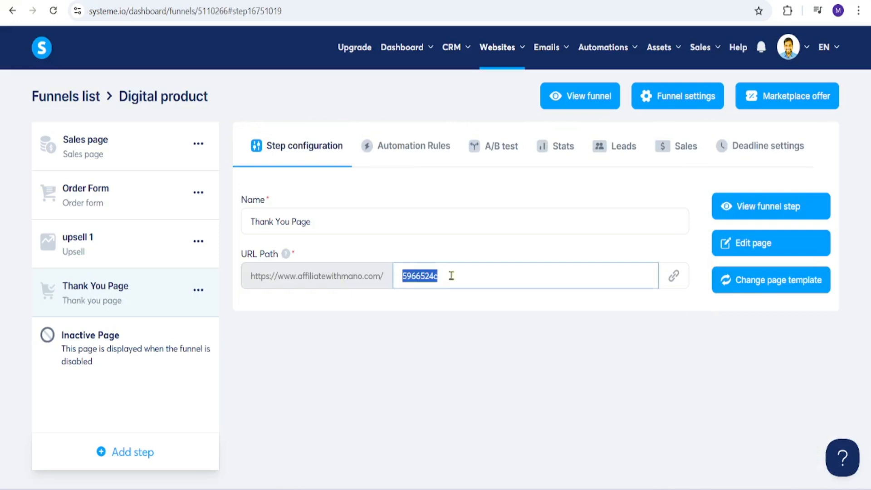
{"action": "type", "text": "thankyou"}
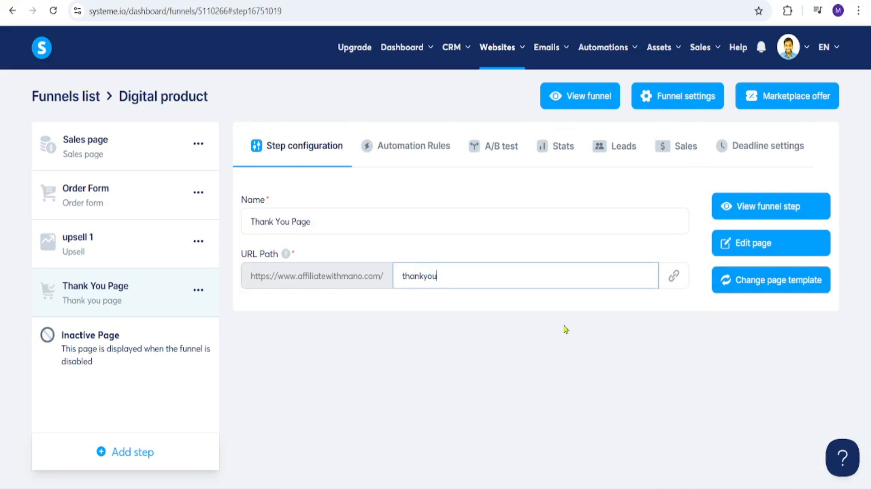
{"action": "left_click", "coordinate": [609, 366]}
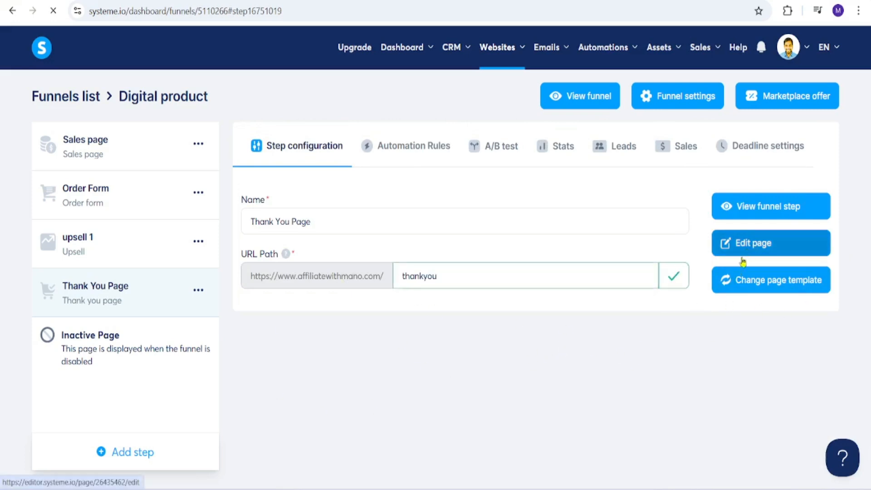
View the Thank You Page in the editor and review the funnel's name, domain and currency settings
{"action": "left_click", "coordinate": [743, 252]}
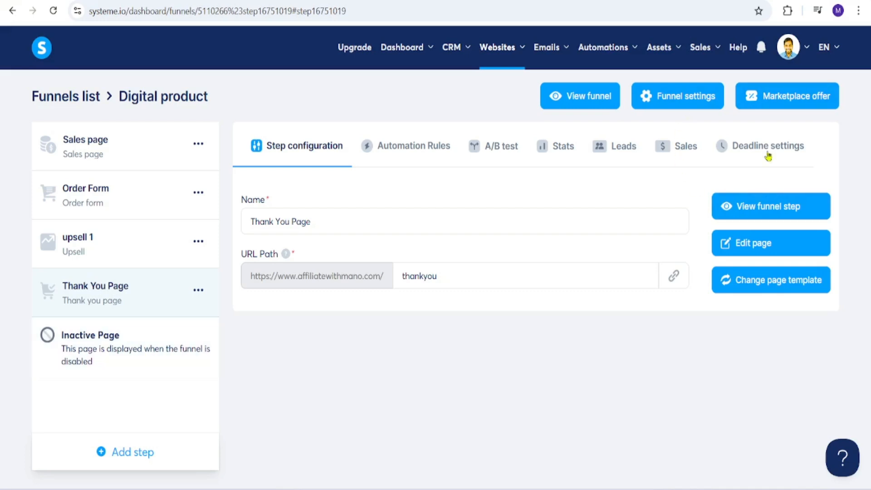
{"action": "left_click", "coordinate": [680, 101]}
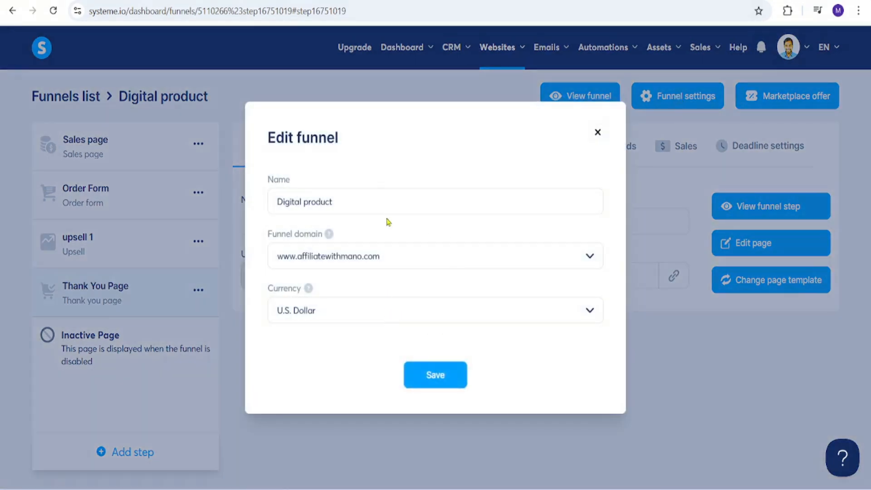
{"action": "left_click", "coordinate": [598, 133]}
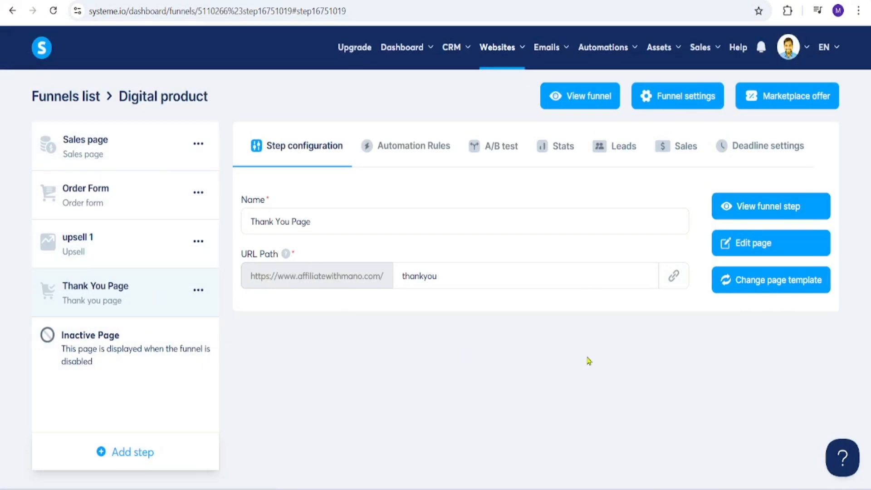
Leave the funnel and open the settings of the Test course
{"action": "left_click", "coordinate": [91, 97]}
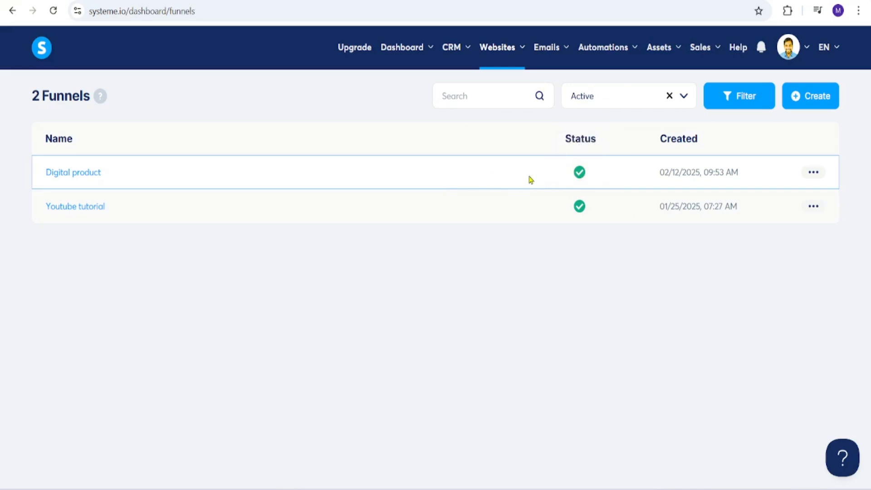
{"action": "mouse_move", "coordinate": [659, 51]}
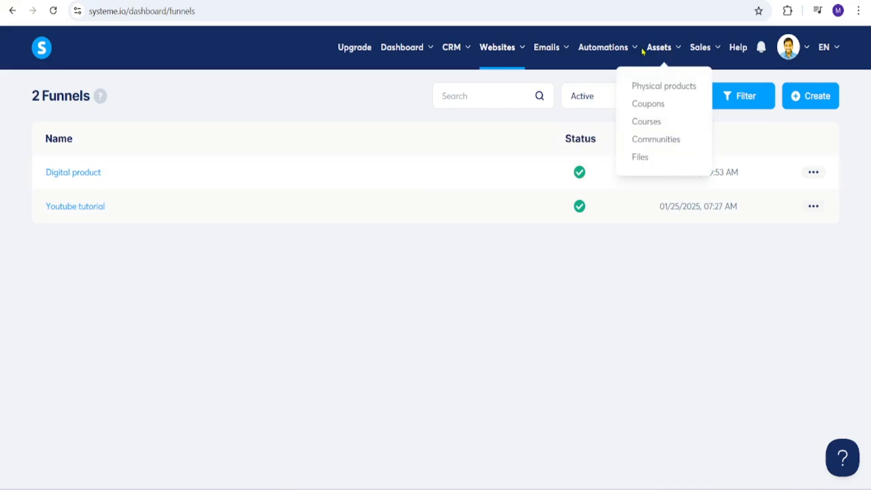
{"action": "left_click", "coordinate": [657, 121]}
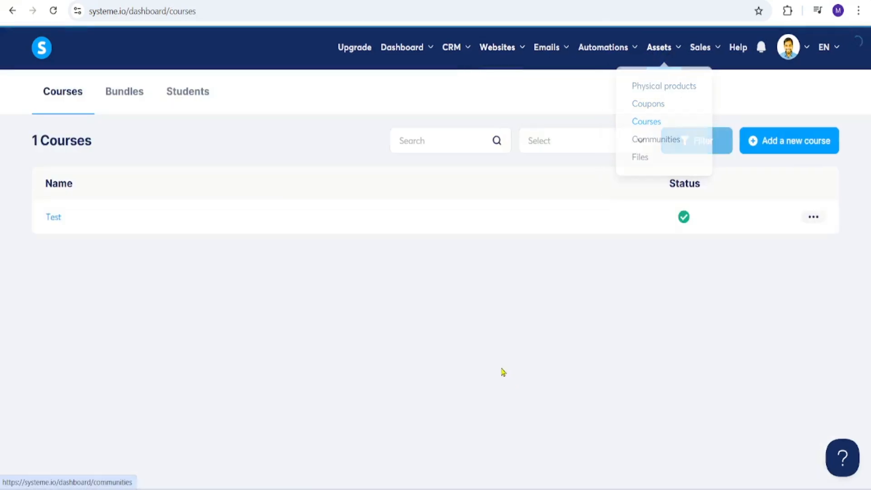
{"action": "left_click", "coordinate": [813, 218]}
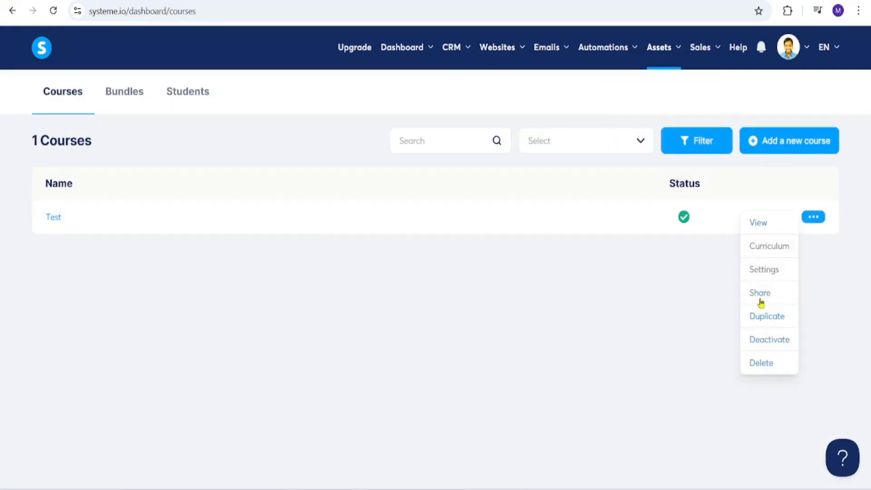
{"action": "left_click", "coordinate": [757, 270]}
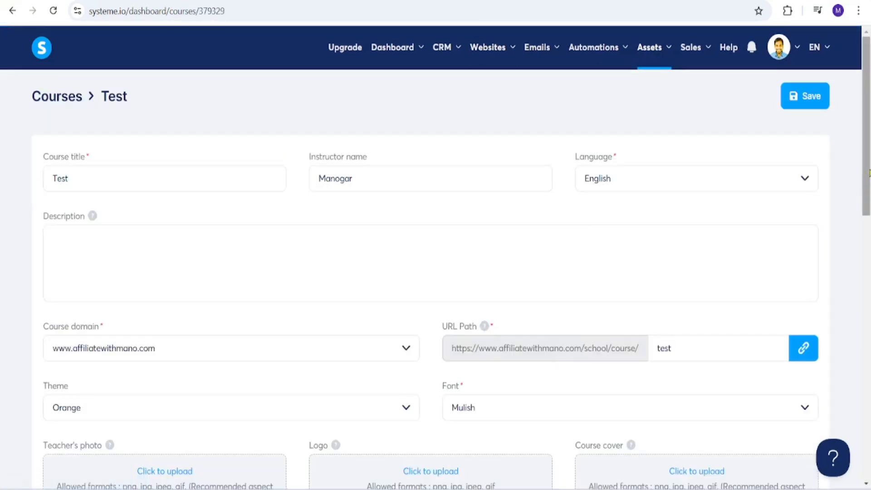
Choose the Digital product funnel as the Test course's sales page
{"action": "scroll", "coordinate": [789, 272], "scroll_direction": "down", "scroll_amount": 8}
{"action": "left_click", "coordinate": [391, 204]}
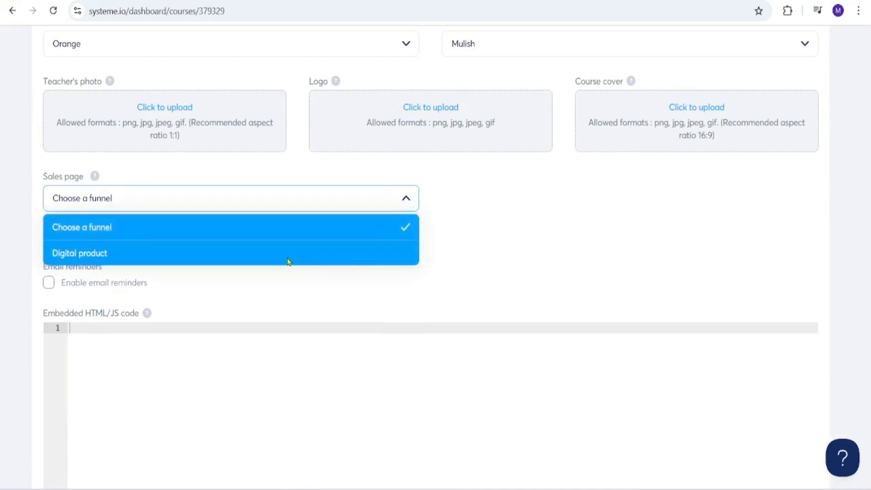
{"action": "left_click", "coordinate": [234, 262]}
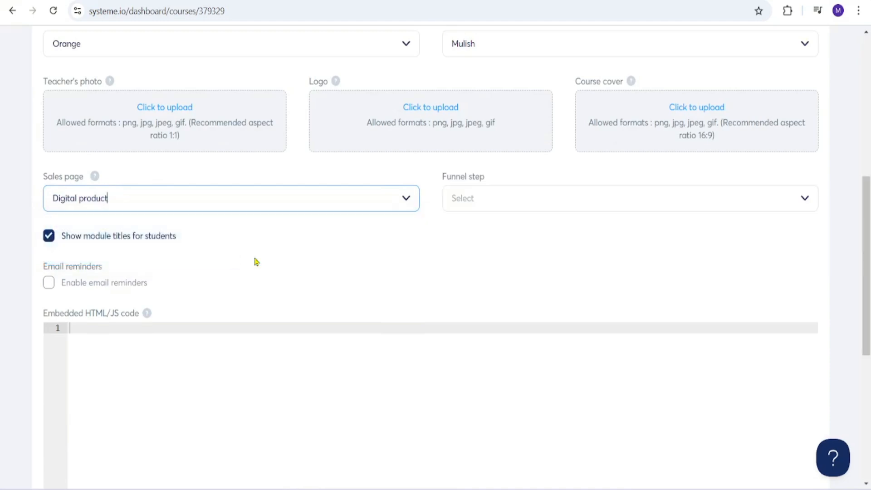
{"action": "scroll", "coordinate": [136, 320], "scroll_direction": "up", "scroll_amount": 3}
{"action": "left_click", "coordinate": [136, 320]}
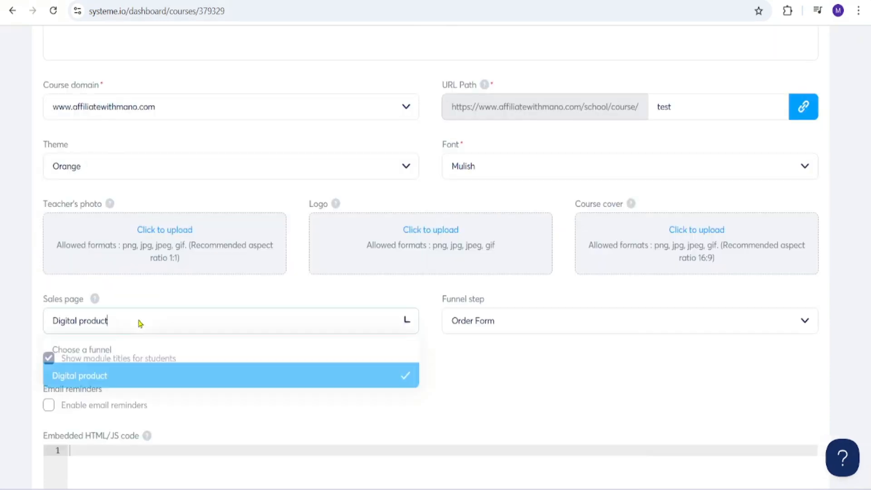
{"action": "left_click", "coordinate": [149, 379]}
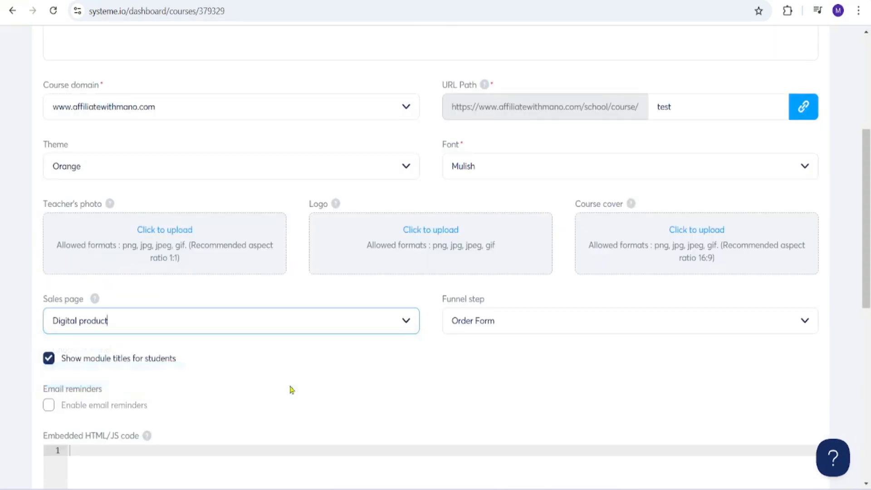
{"action": "left_click", "coordinate": [333, 390]}
Select Order Form as the funnel step linked to the Test course and save the course settings
{"action": "left_click", "coordinate": [684, 327]}
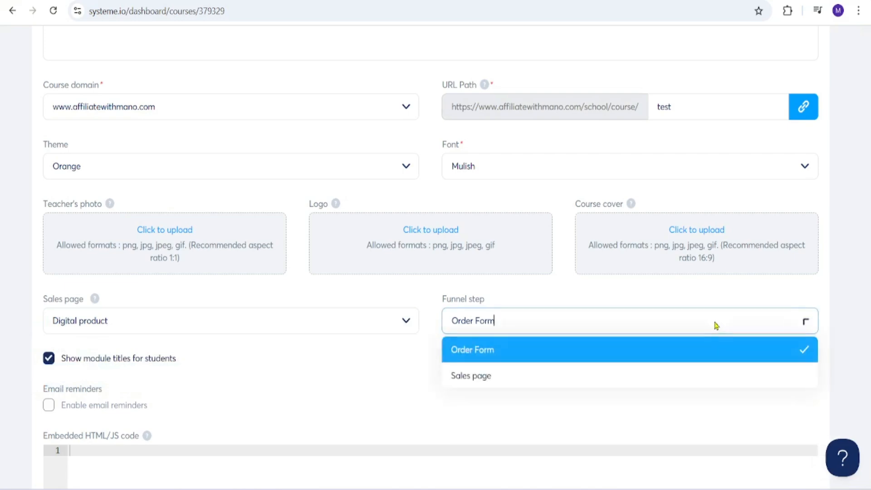
{"action": "left_click", "coordinate": [620, 349]}
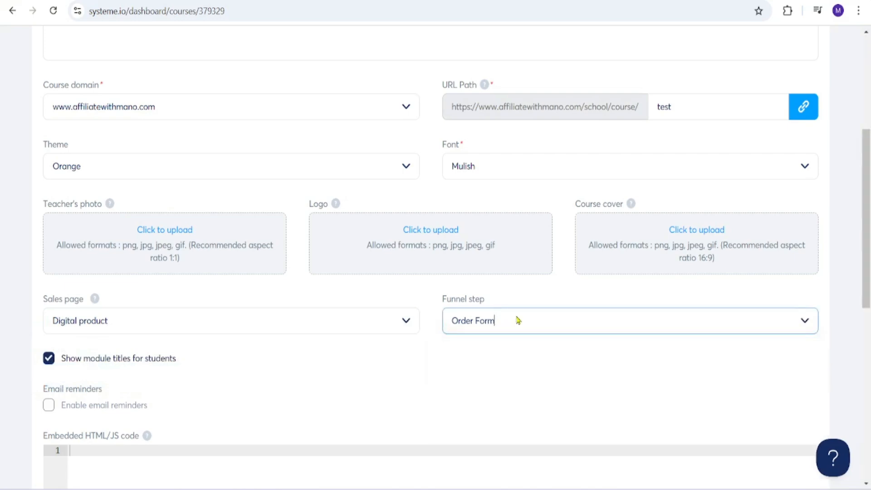
{"action": "left_click_drag", "start_coordinate": [867, 293], "coordinate": [867, 199]}
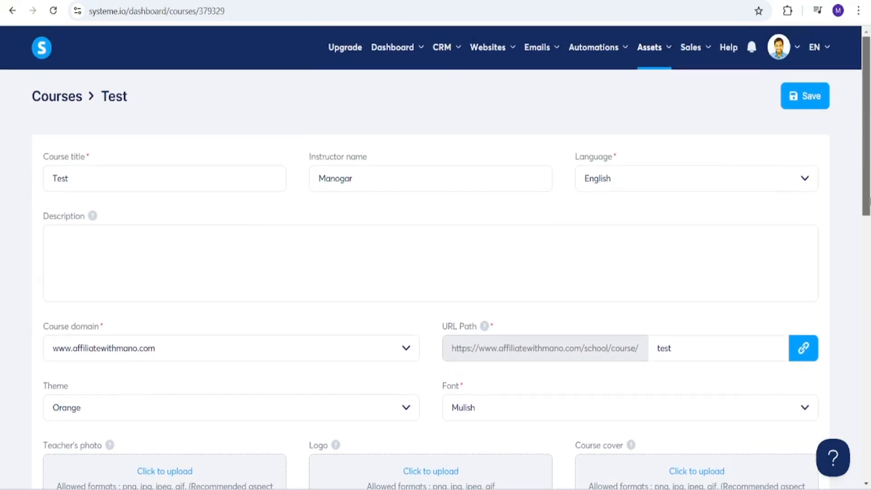
{"action": "left_click", "coordinate": [804, 105]}
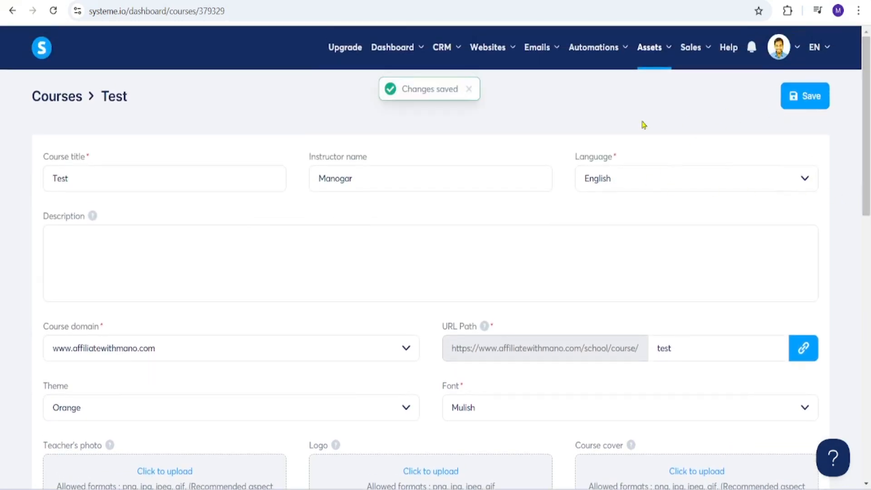